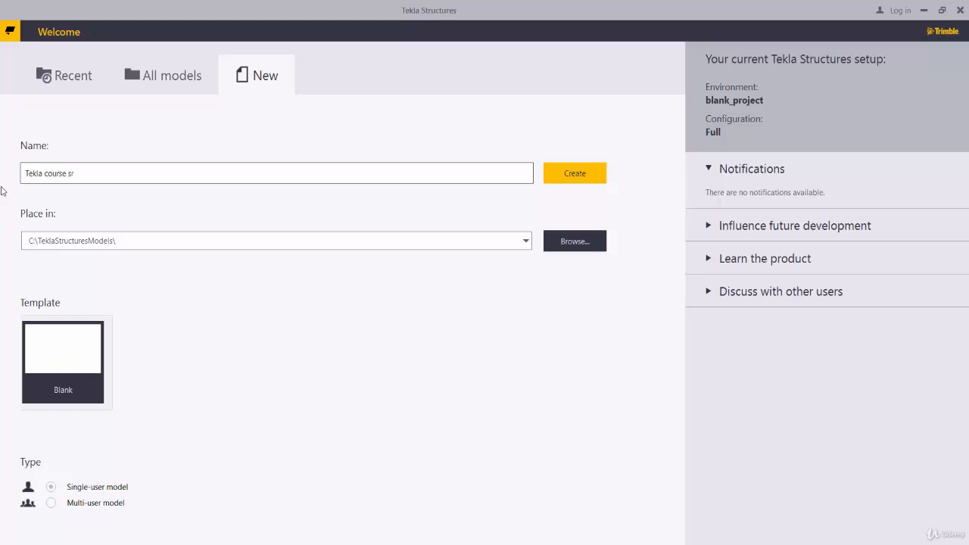
Create a blank single-user model named "Tekla course steel strucutre" and maximize its 3D view
key("BackSpace")
type("teel strucutre")
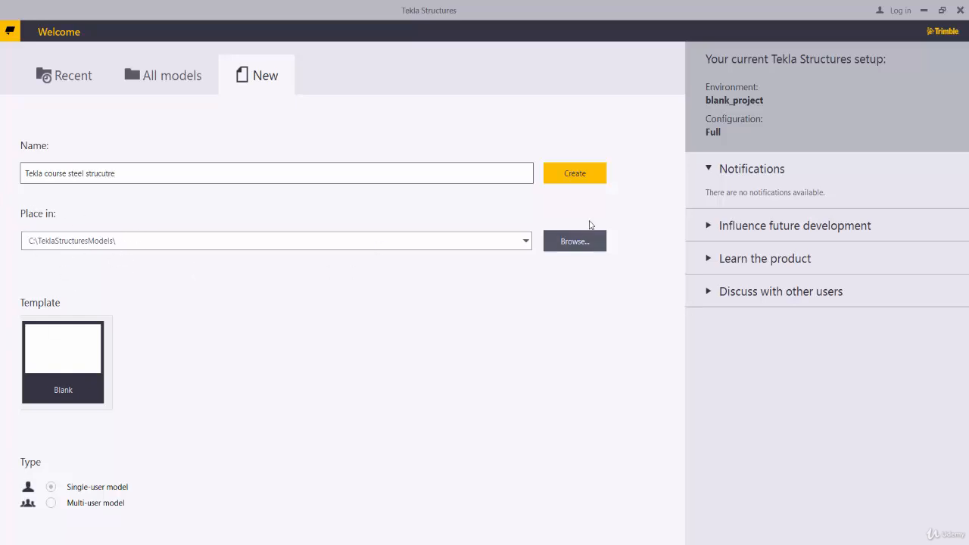
left_click(573, 176)
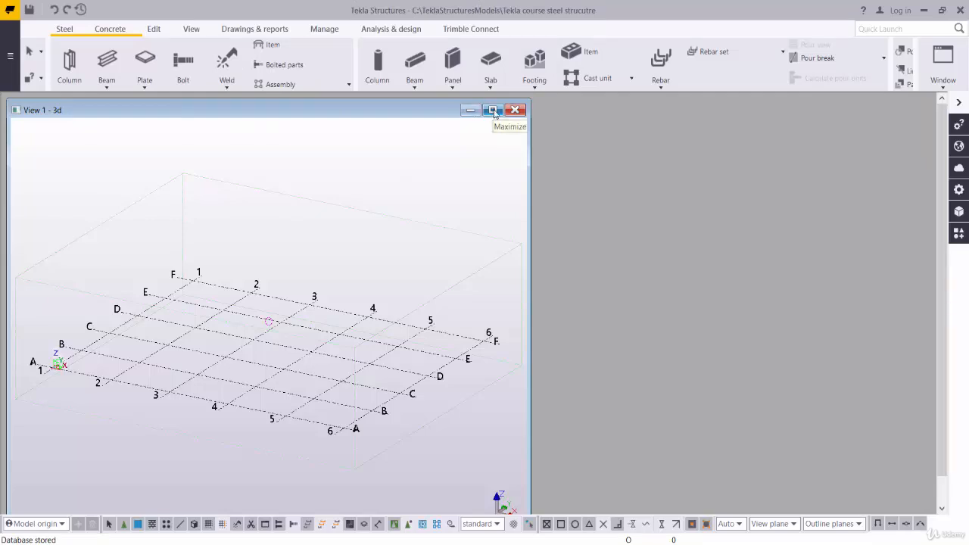
left_click(492, 111)
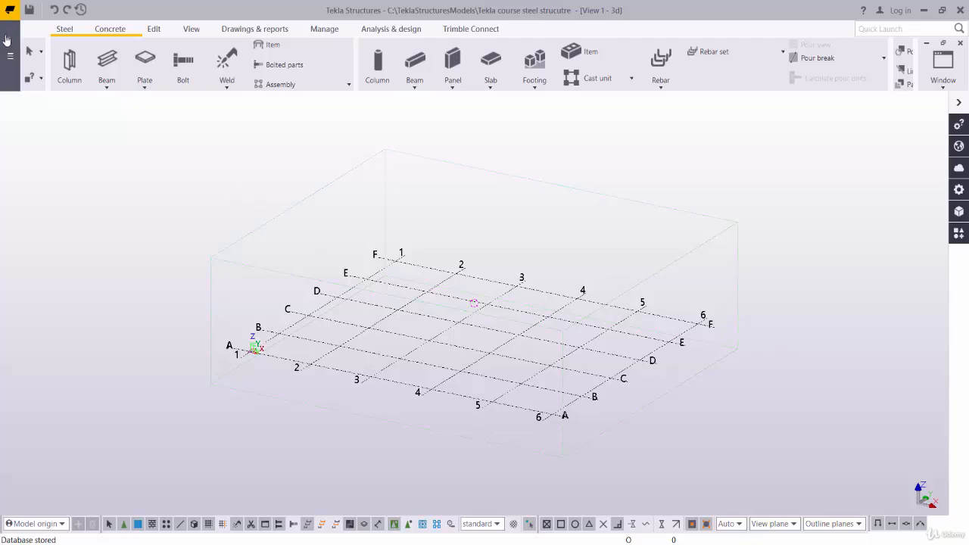
Set the modeling length unit to m in the units and decimals options
left_click(9, 61)
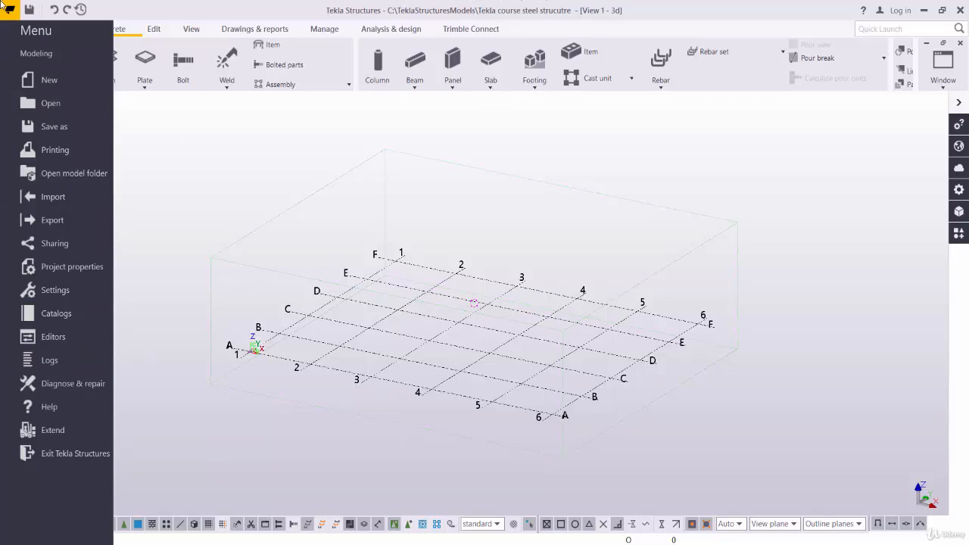
left_click(549, 232)
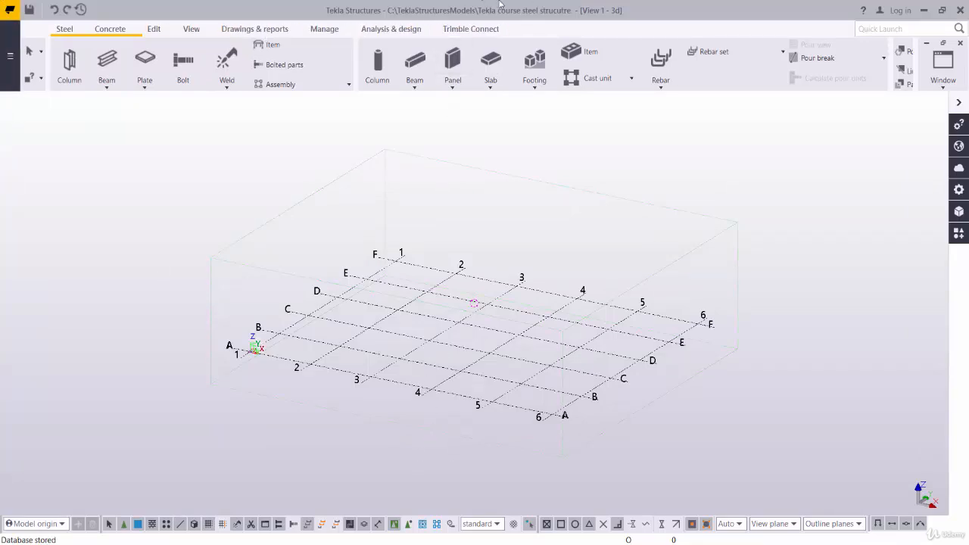
left_click(10, 50)
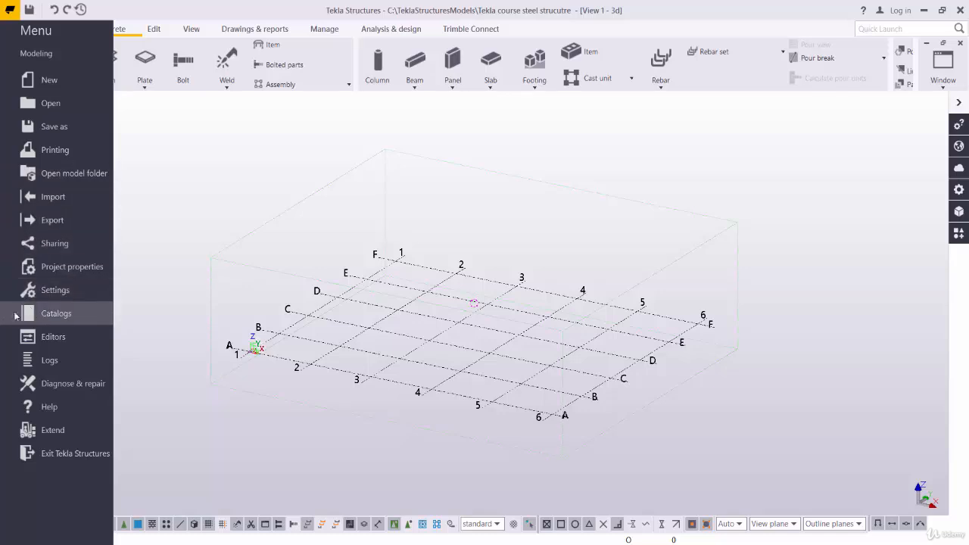
left_click(56, 291)
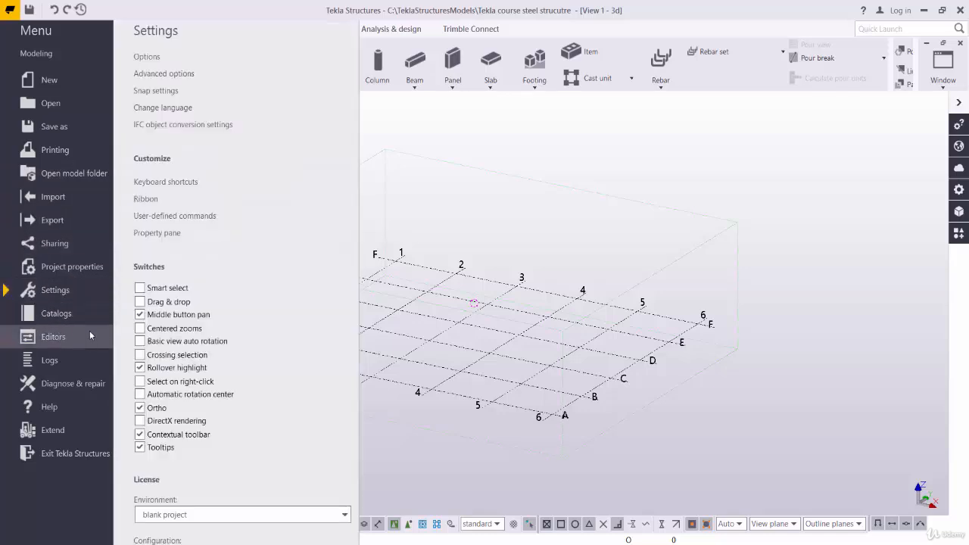
left_click(148, 59)
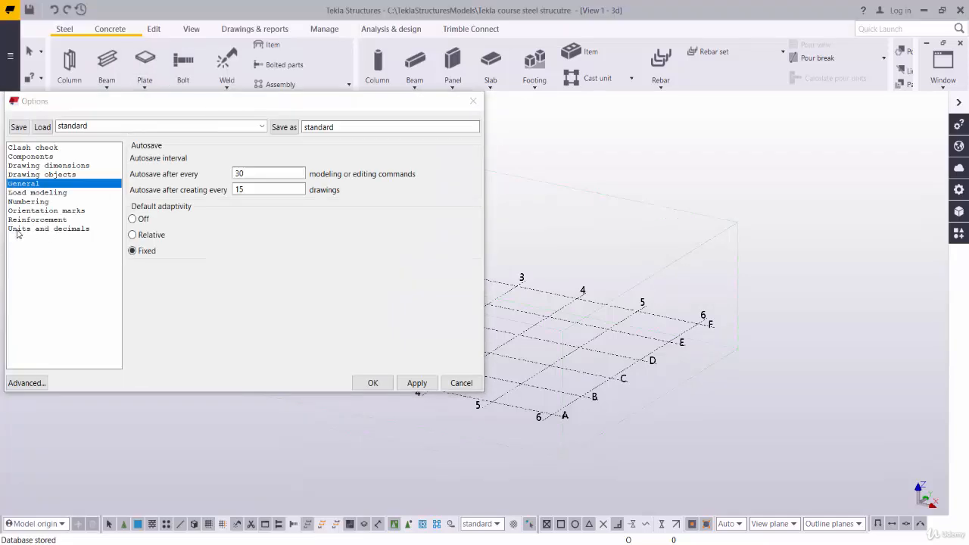
left_click(69, 229)
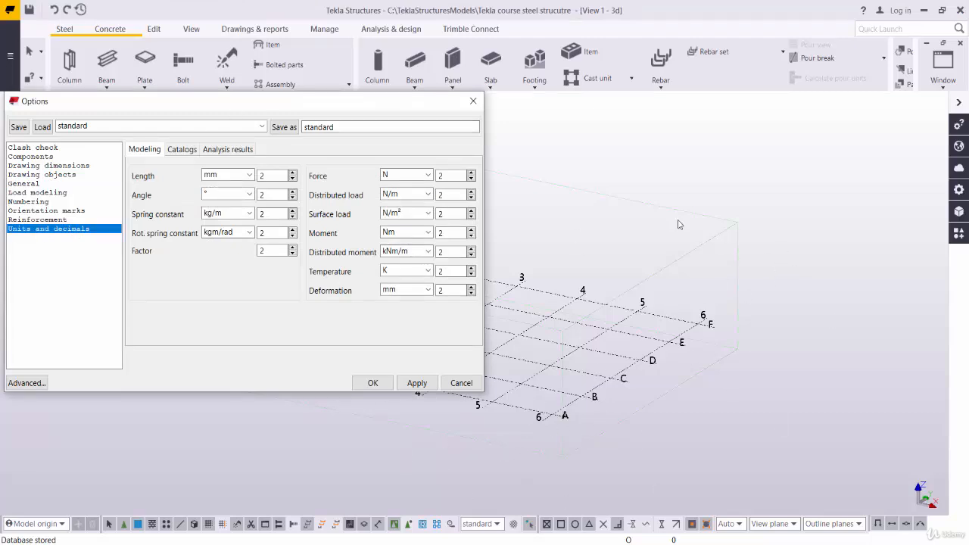
left_click(247, 176)
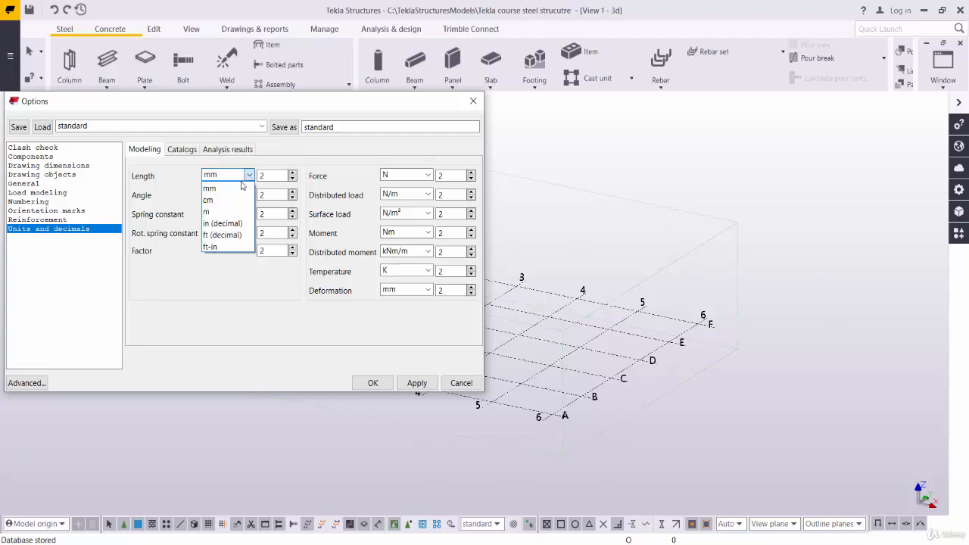
left_click(214, 212)
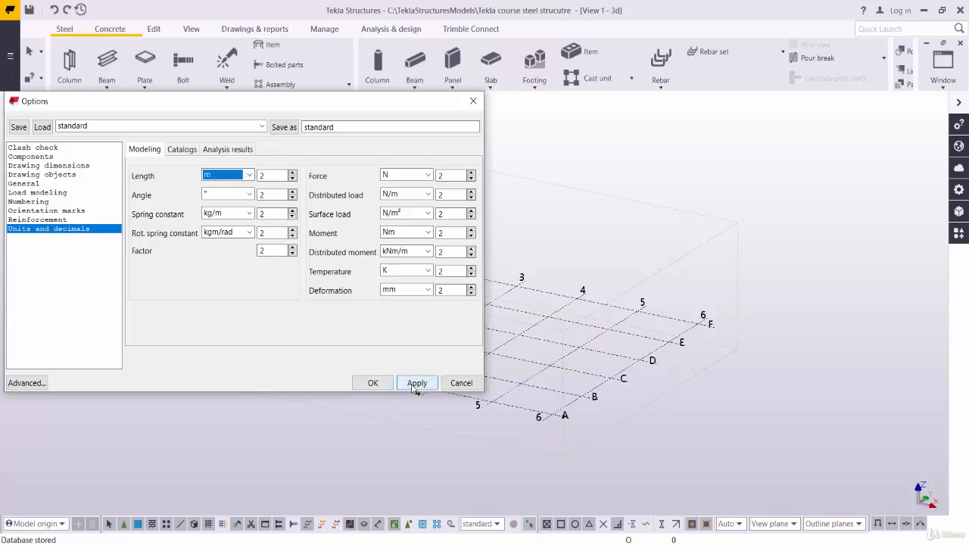
left_click(374, 384)
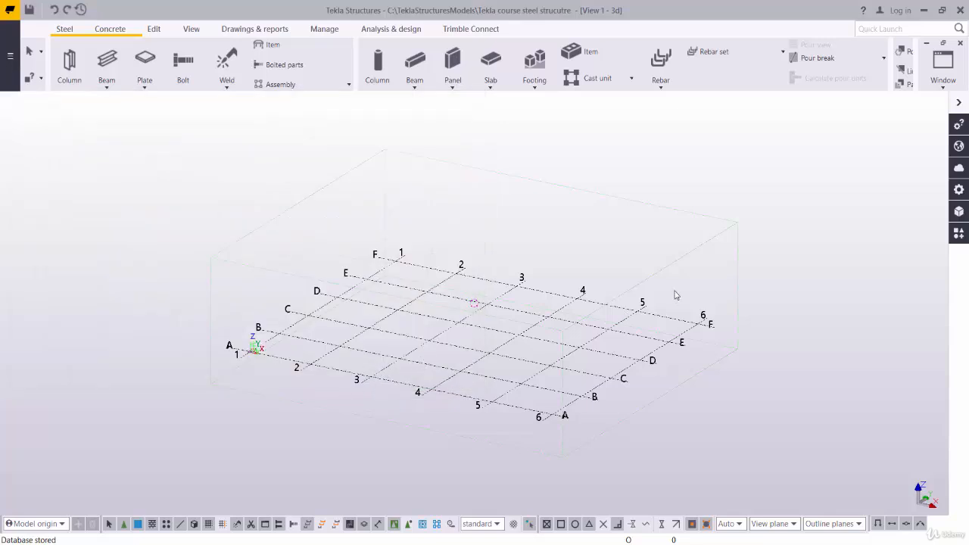
Open the model grid's properties and check the building's dimensions in the AutoCAD drawing and the PowerPoint project description
double_click(592, 393)
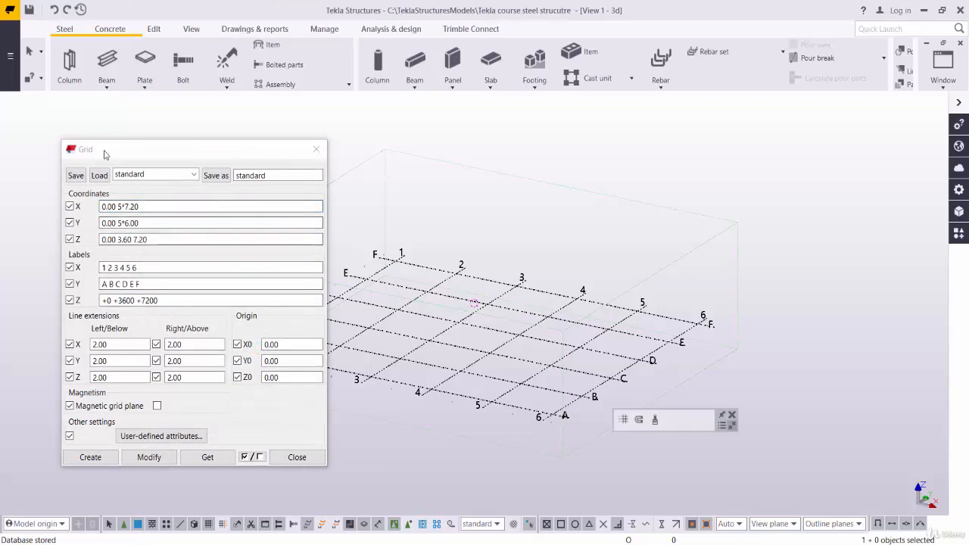
left_click_drag(92, 155, 261, 147)
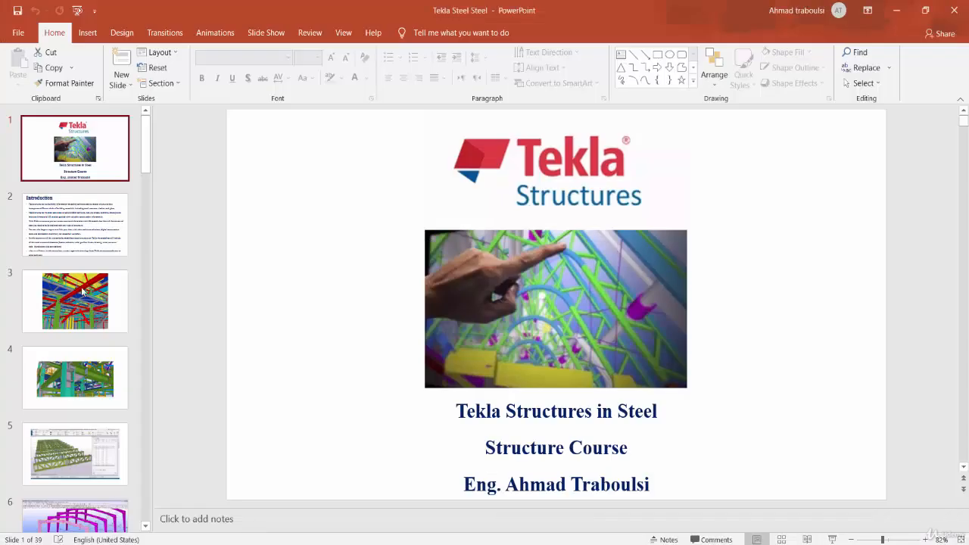
scroll(69, 339, "down", 7)
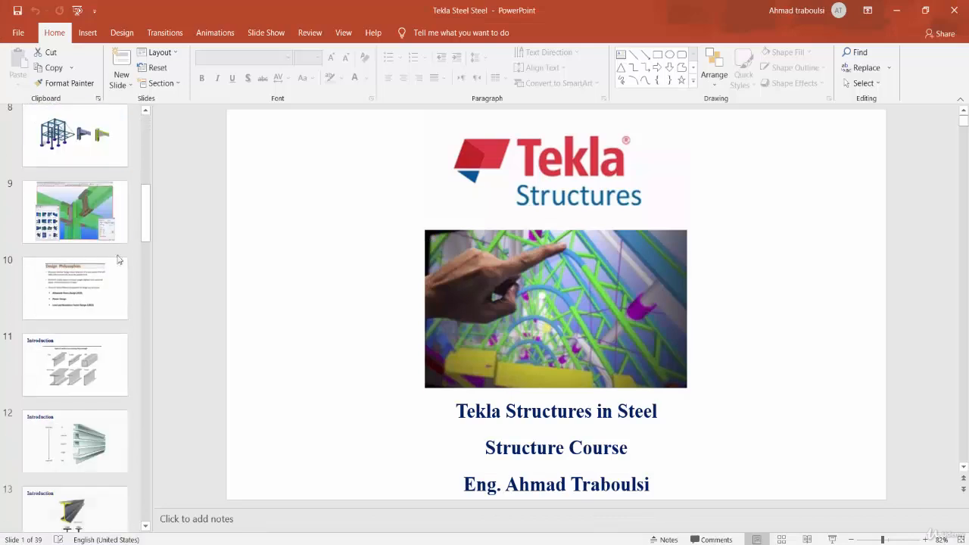
left_click_drag(142, 235, 144, 398)
left_click(76, 186)
left_click(71, 245)
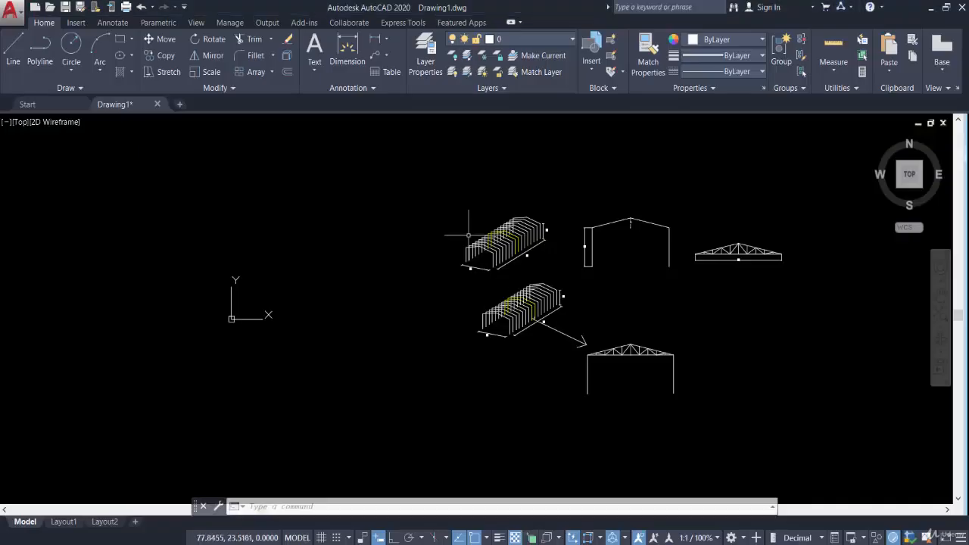
scroll(473, 242, "up", 3)
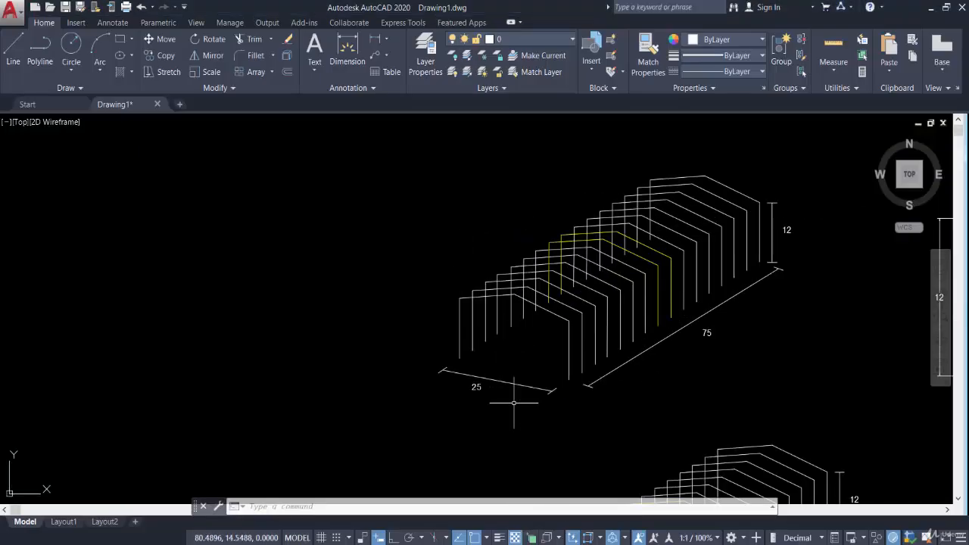
scroll(485, 369, "up", 4)
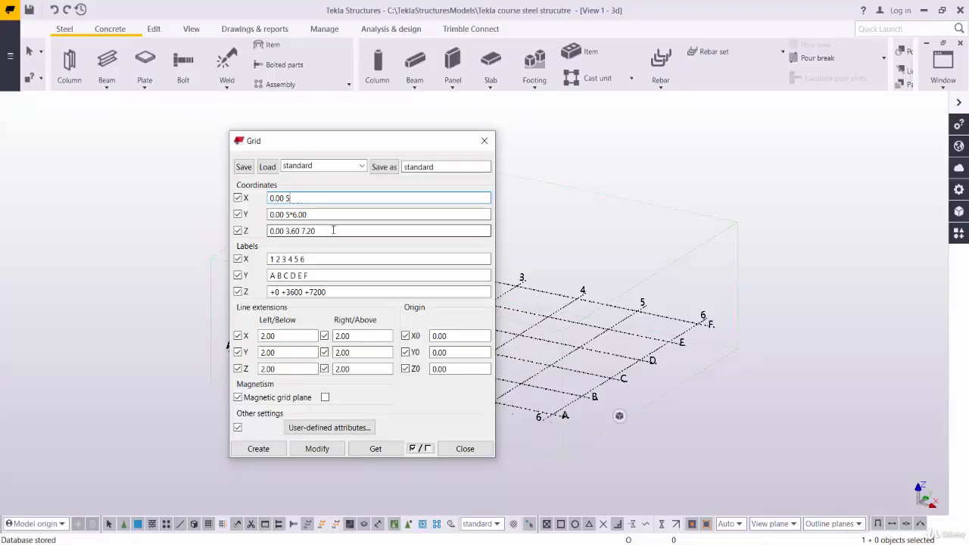
In Tekla Structures, set the grid's X coordinates to 0.00 2*12.50
key("BackSpace")
key("BackSpace")
key("BackSpace")
key("BackSpace")
type("0.")
left_click(333, 218)
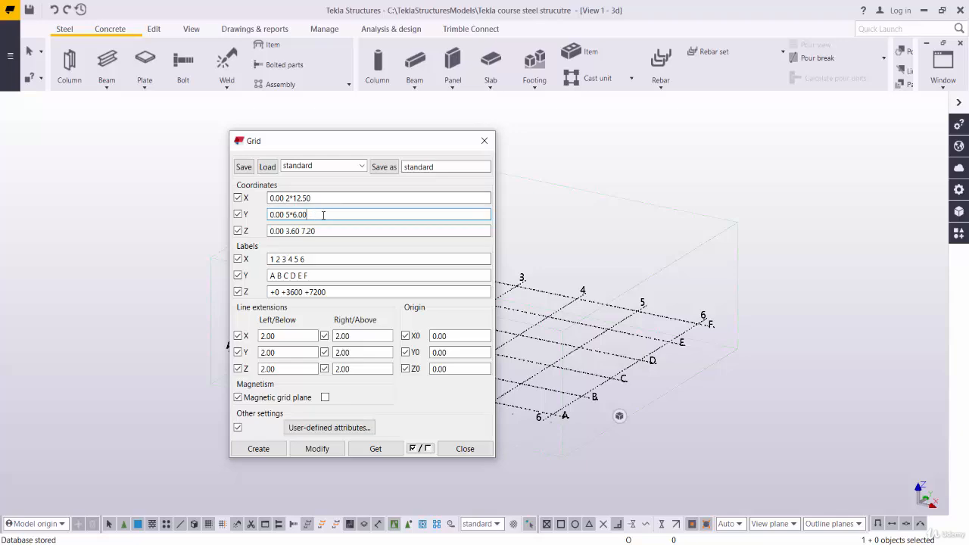
Check the building's length in the AutoCAD drawing and set the Tekla grid's Y coordinates to 0.00 5*15.00
left_click_drag(308, 216, 274, 217)
key("BackSpace")
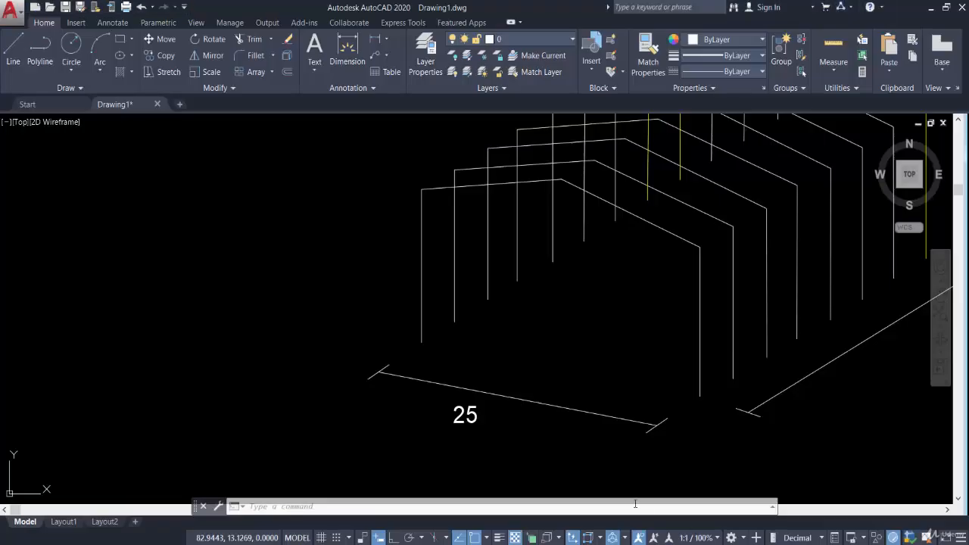
scroll(784, 353, "down", 5)
scroll(870, 331, "up", 3)
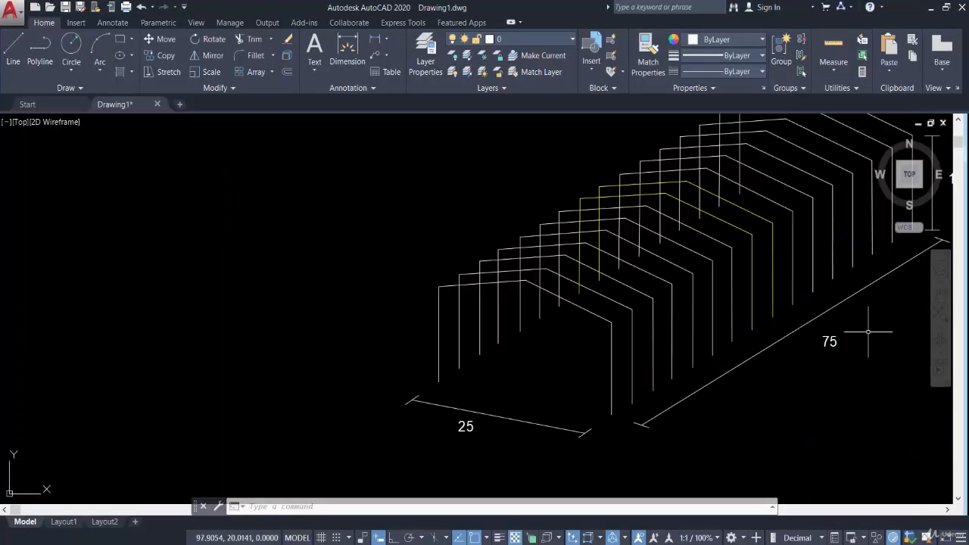
middle_click_drag(831, 356, 590, 367)
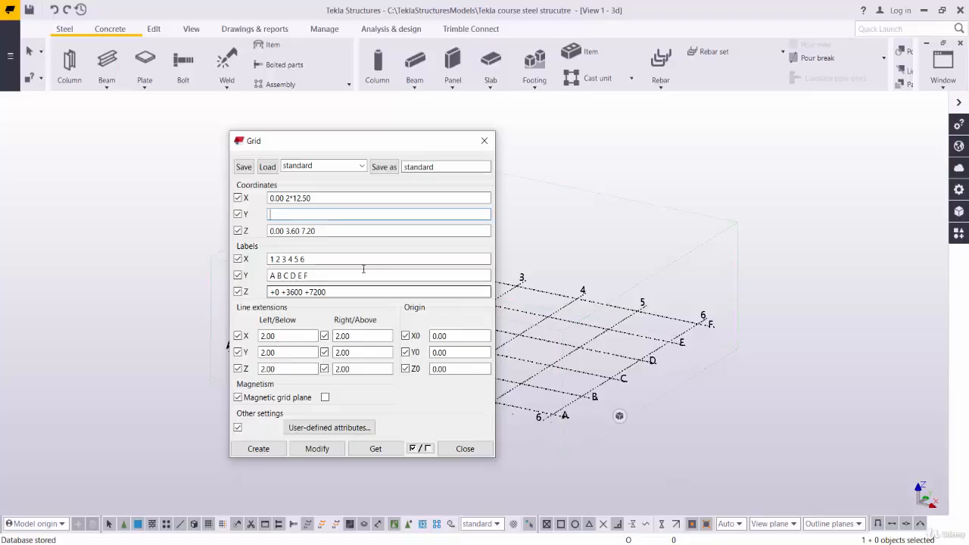
left_click(323, 215)
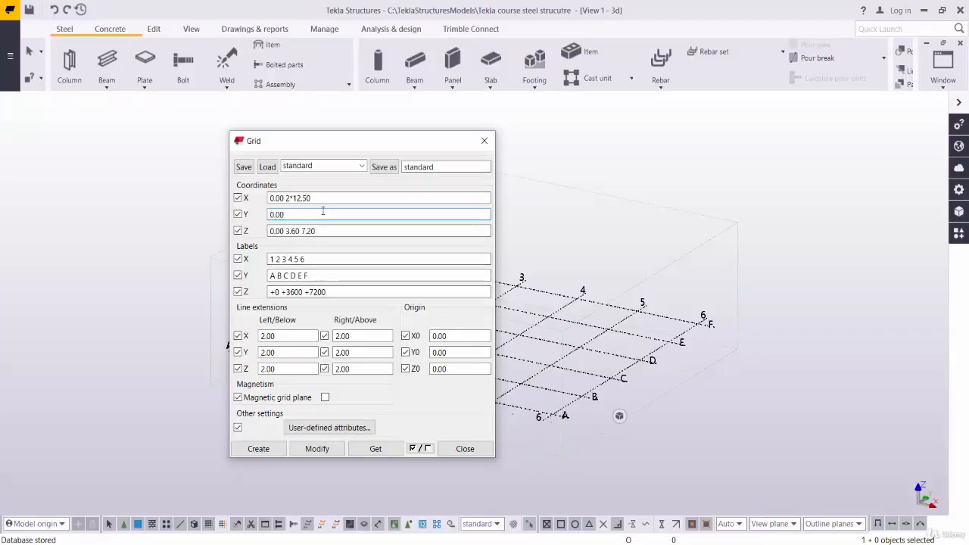
type("0.00 5*15.00")
Check the frame's heights in the AutoCAD drawing and set the Tekla grid's Z coordinates to 0.00 12 15
left_click(333, 231)
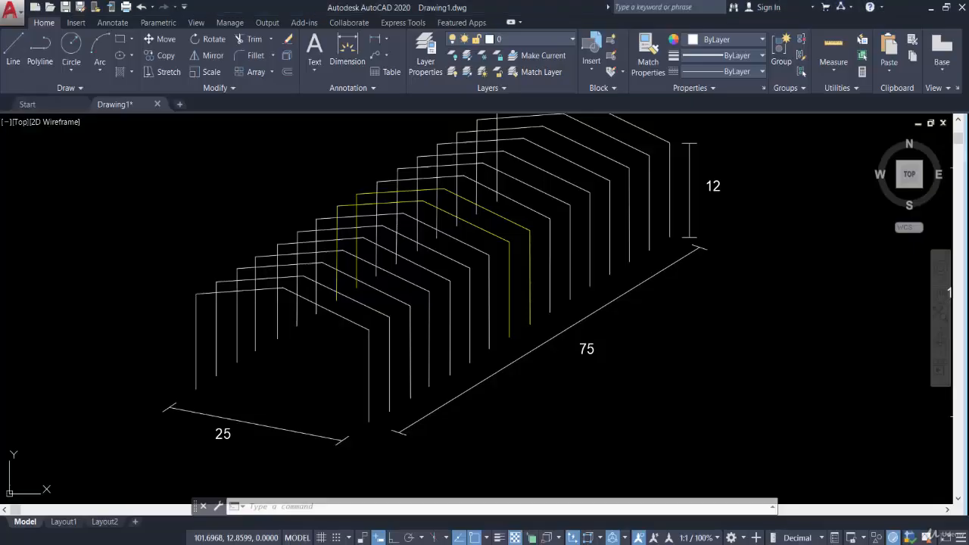
scroll(631, 341, "down", 4)
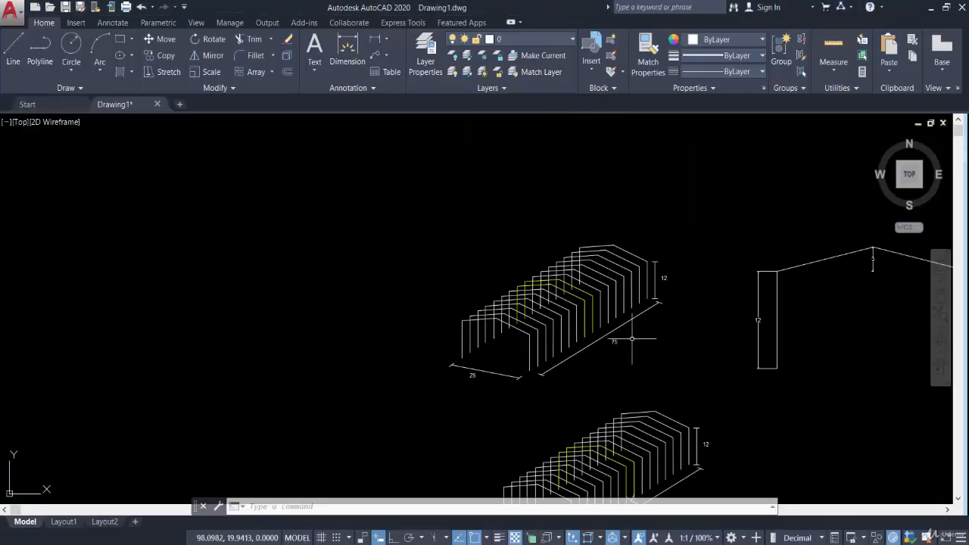
scroll(749, 320, "up", 4)
middle_click_drag(813, 345, 600, 283)
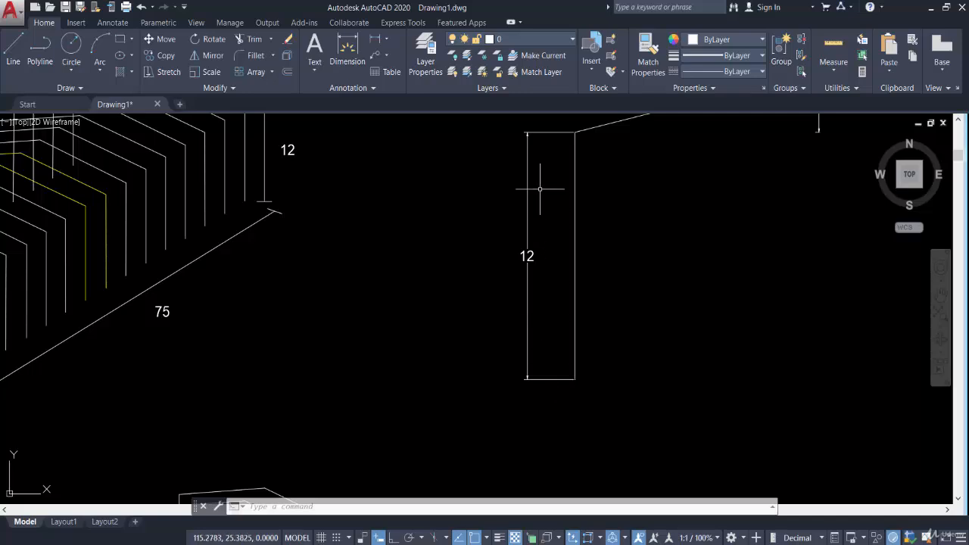
middle_click_drag(540, 188, 416, 255)
scroll(416, 255, "down", 2)
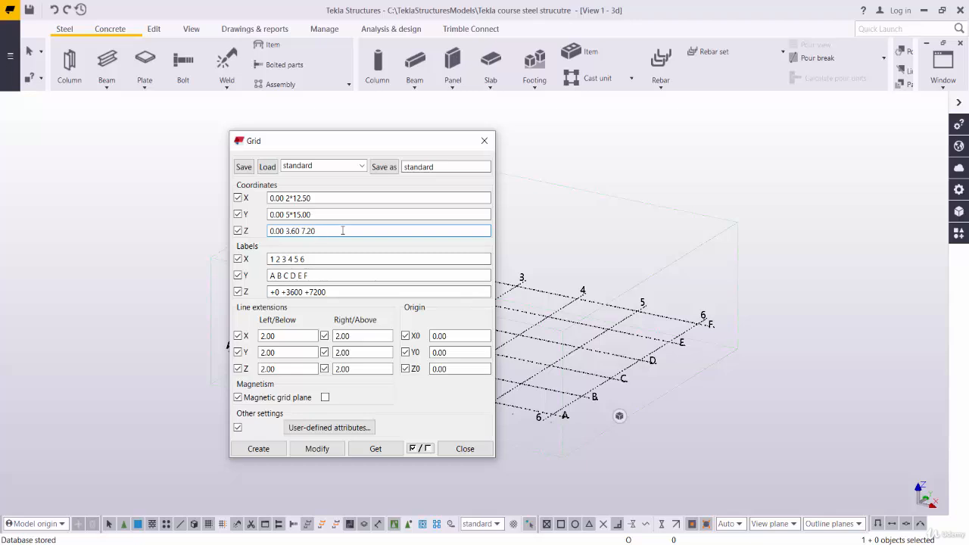
left_click_drag(342, 230, 268, 231)
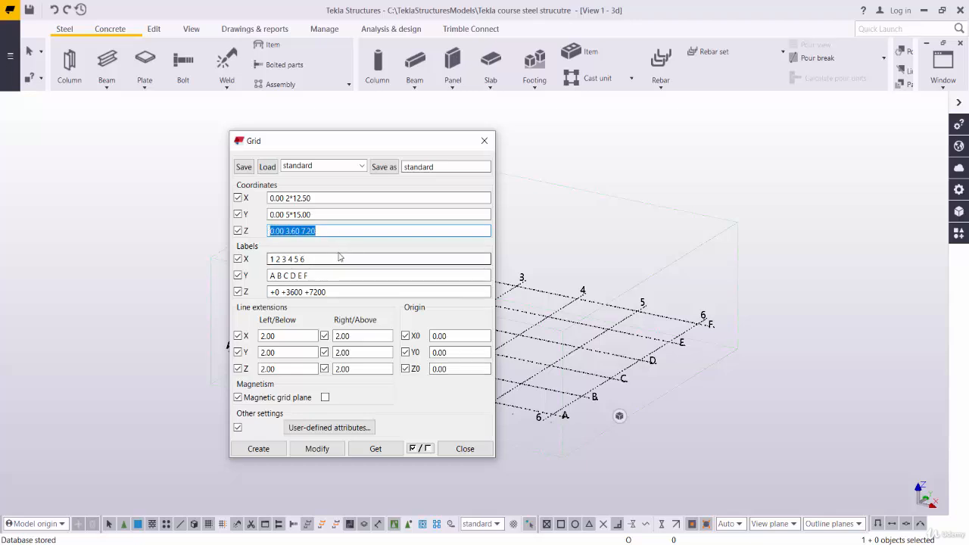
type("0.00 12 15")
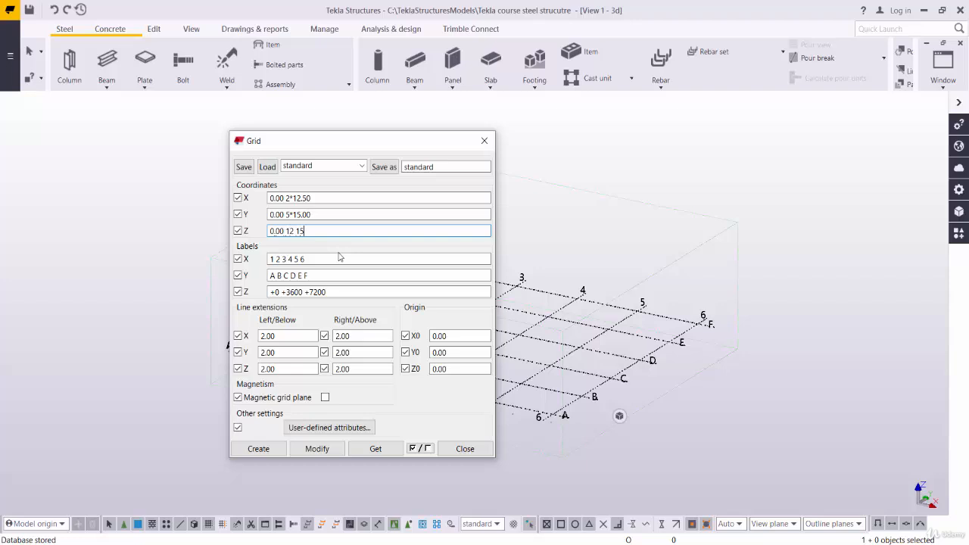
Set the grid's X labels to A B C and its Y labels to the numbers 1 through 15, separated by spaces
left_click(311, 260)
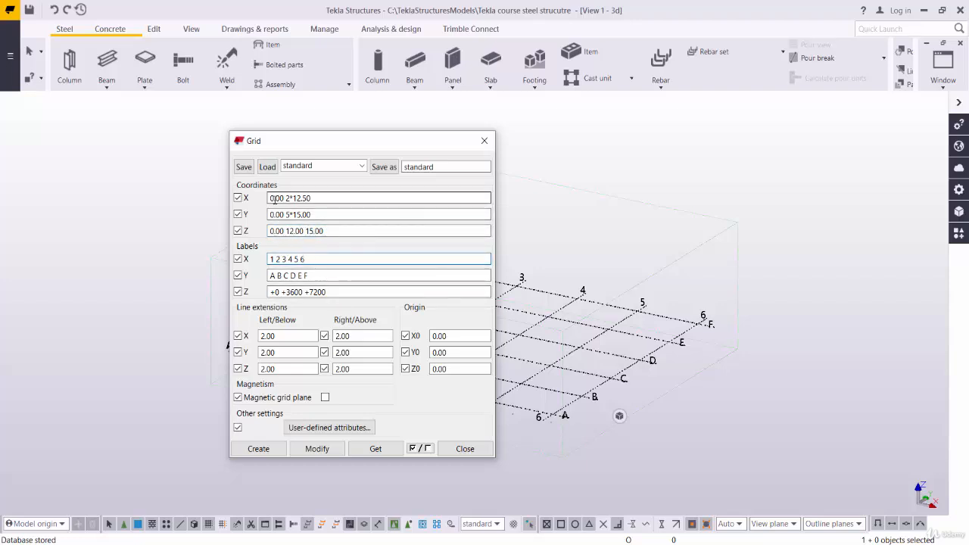
left_click_drag(310, 260, 233, 262)
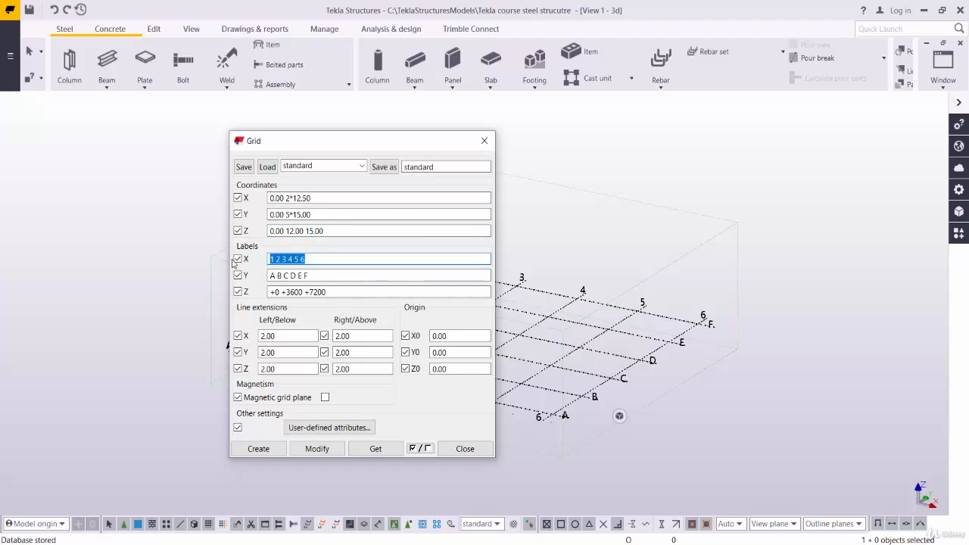
type("A B C")
left_click_drag(312, 275, 252, 267)
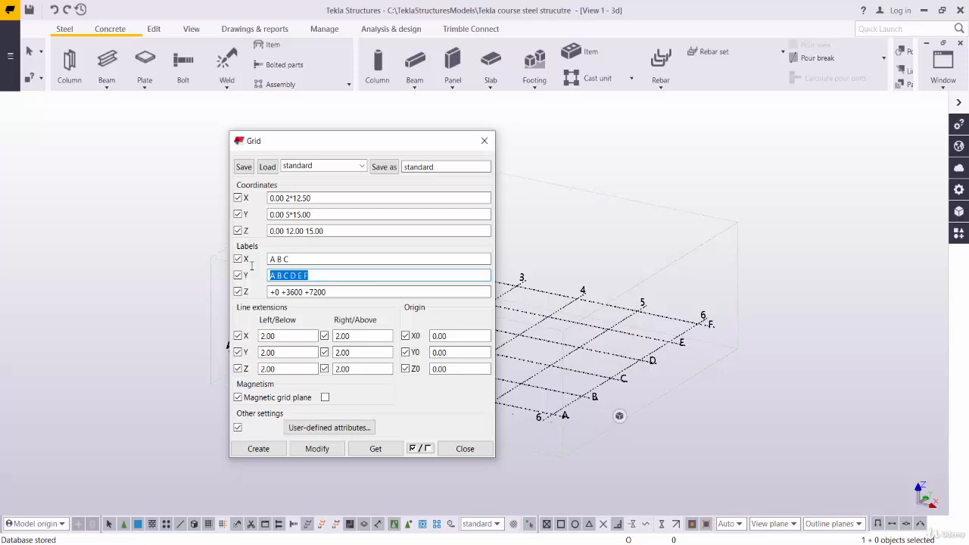
type("1 2 3 4 5 6 7 8 9 10 11 12 13 14 15")
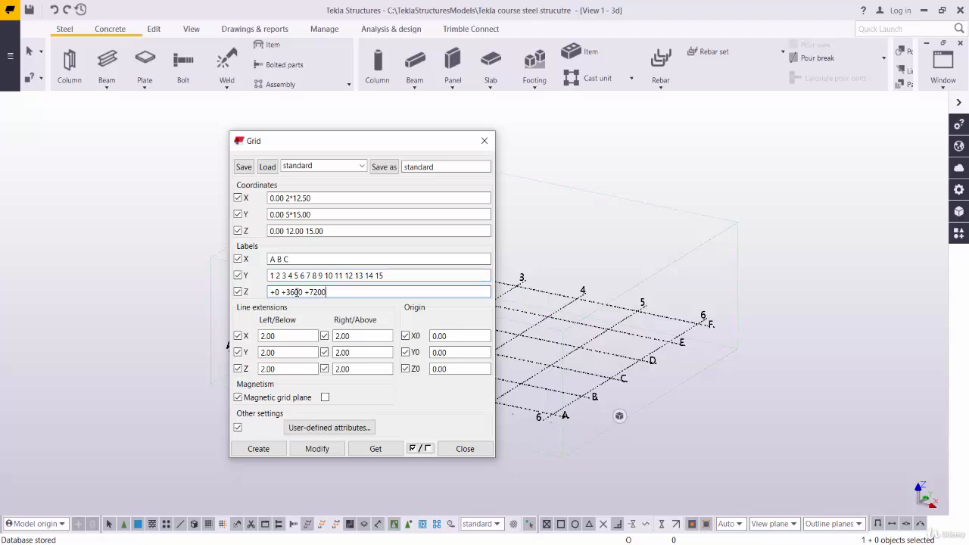
Set the grid's Z labels to +0.00 +12.00 +15.00 and move the grid dialog clear of the model
left_click_drag(333, 292, 226, 294)
type("+0.00 +0")
key("BackSpace")
key("BackSpace")
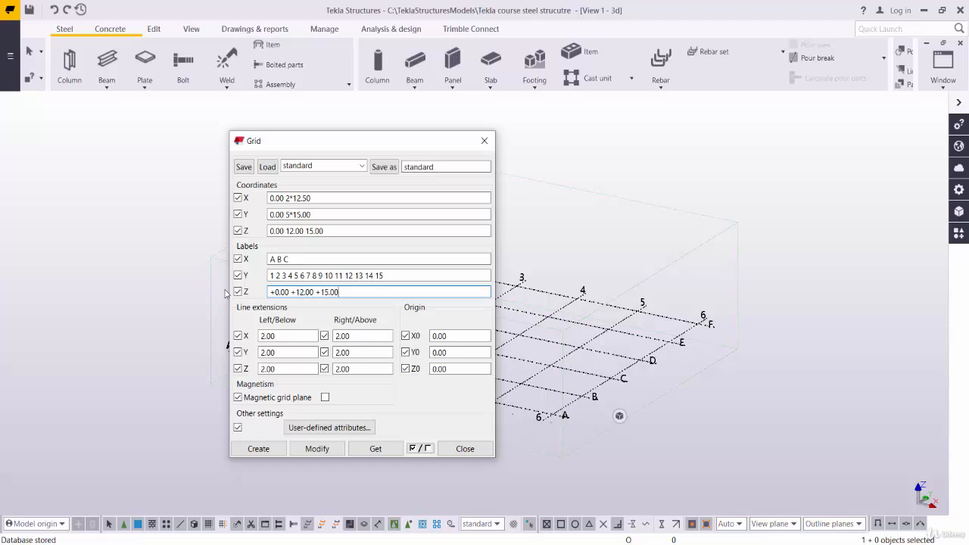
left_click(335, 230)
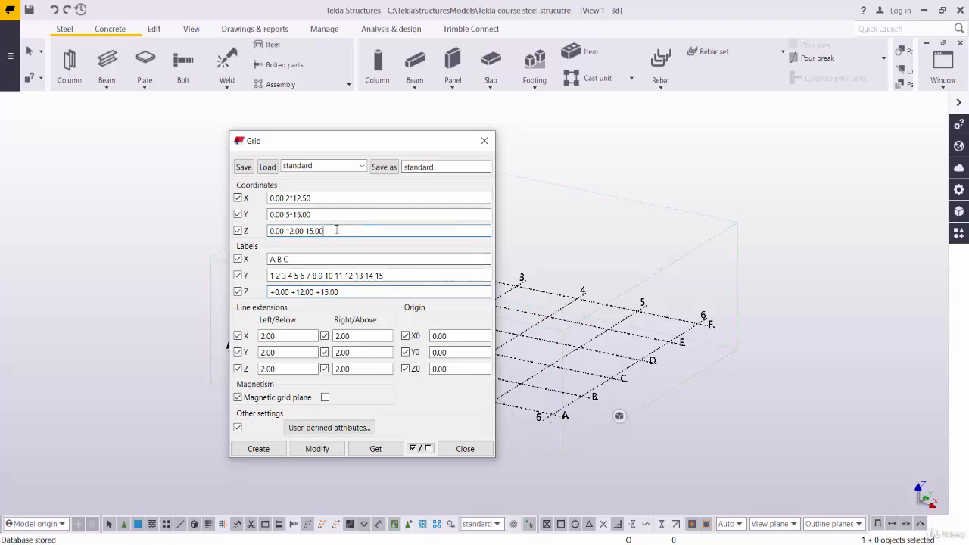
left_click_drag(353, 145, 162, 100)
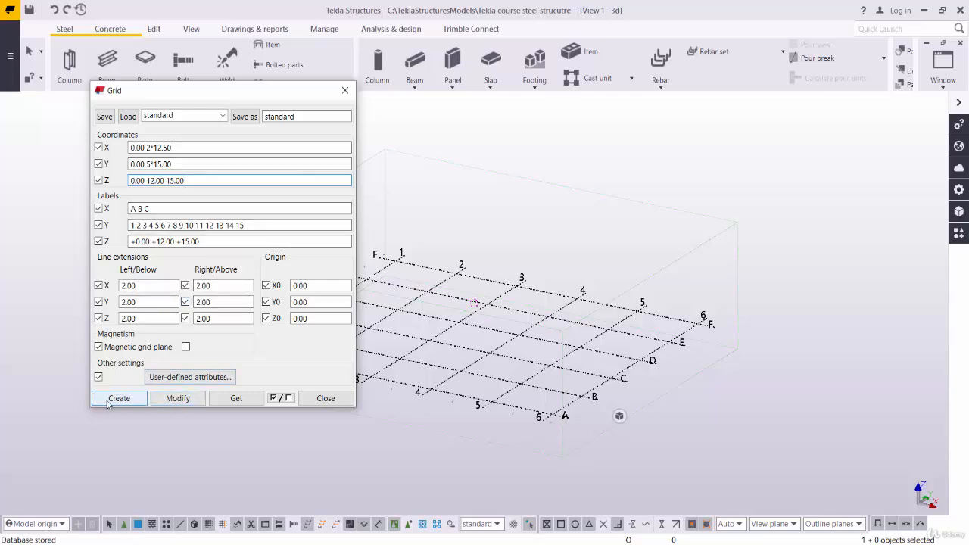
Apply the entered coordinates and labels to the existing model grid and close the grid dialog
left_click(178, 398)
left_click(439, 306)
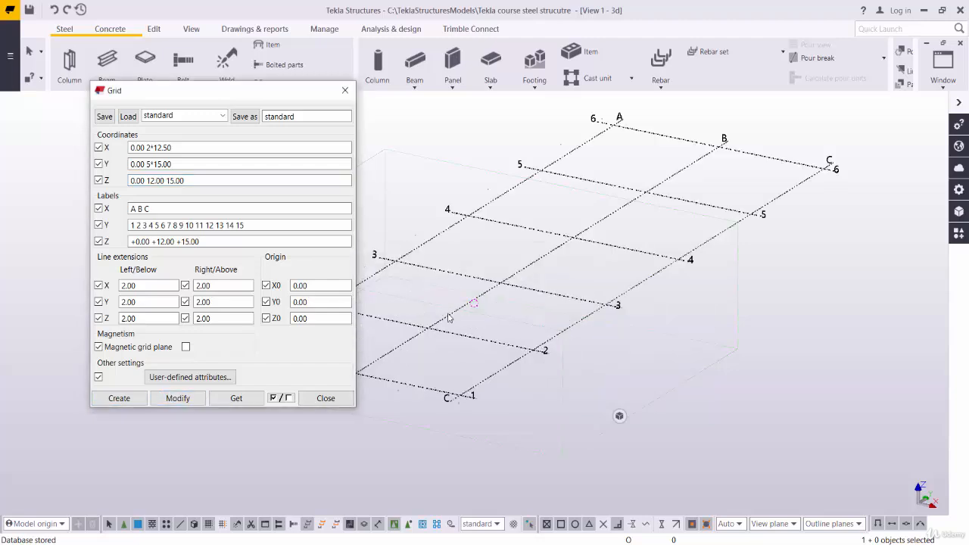
left_click(345, 90)
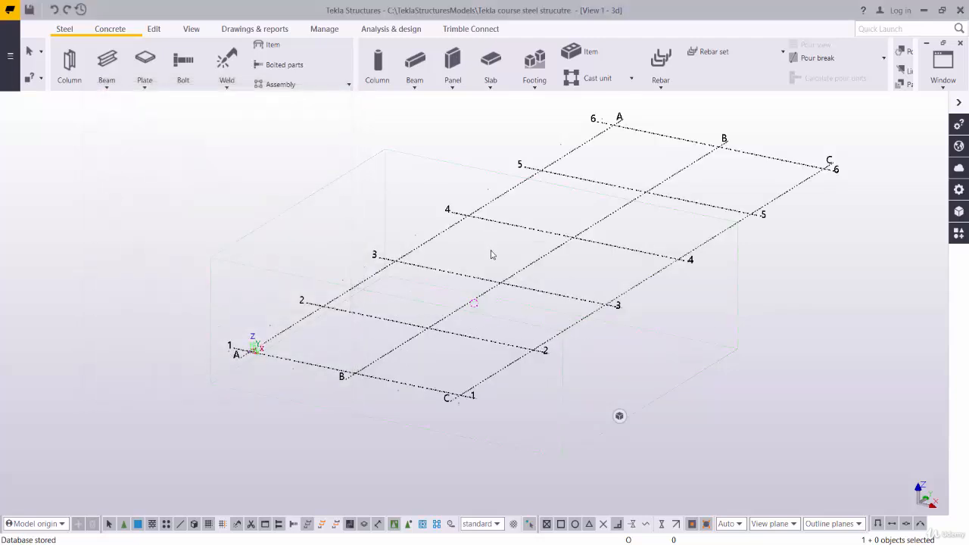
Inspect the modified grid and its labels in the 3D view from different angles
scroll(472, 295, "down", 2)
scroll(482, 396, "up", 2)
middle_click_drag(556, 385, 596, 343)
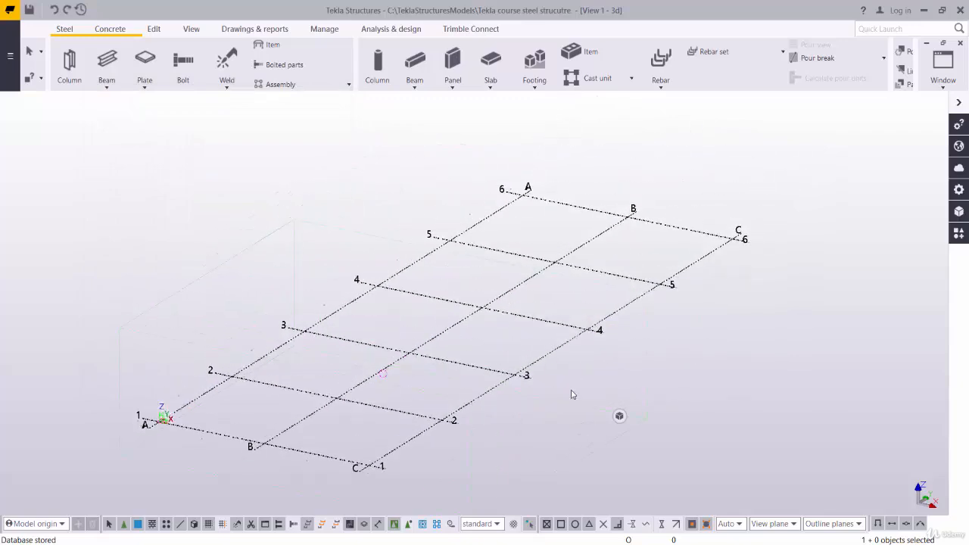
middle_click_drag(569, 390, 578, 316)
scroll(441, 291, "up", 3)
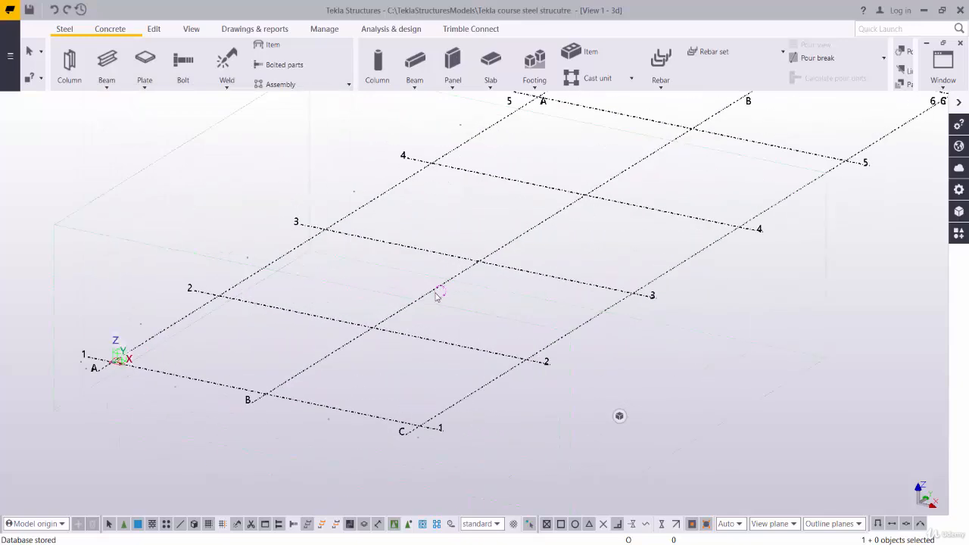
middle_click_drag(440, 295, 443, 314)
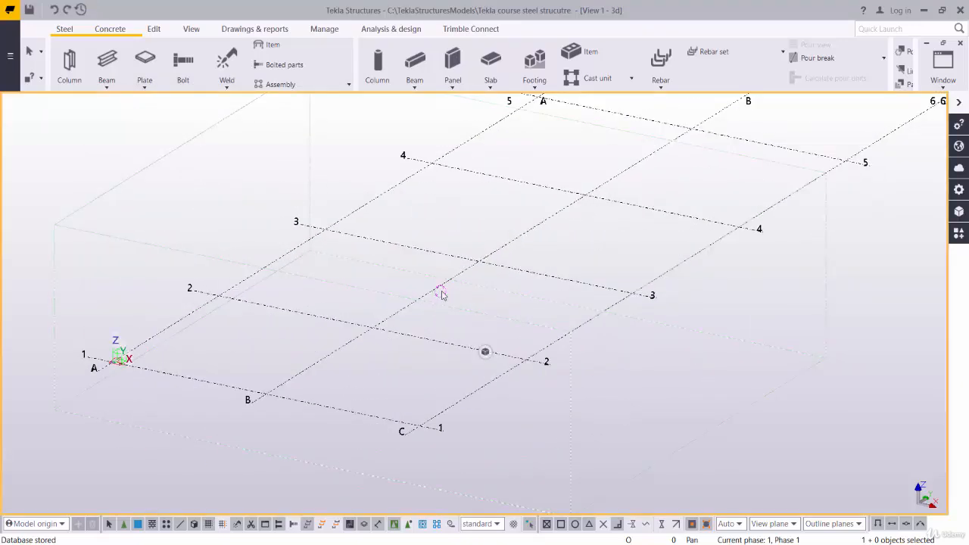
left_click(439, 292)
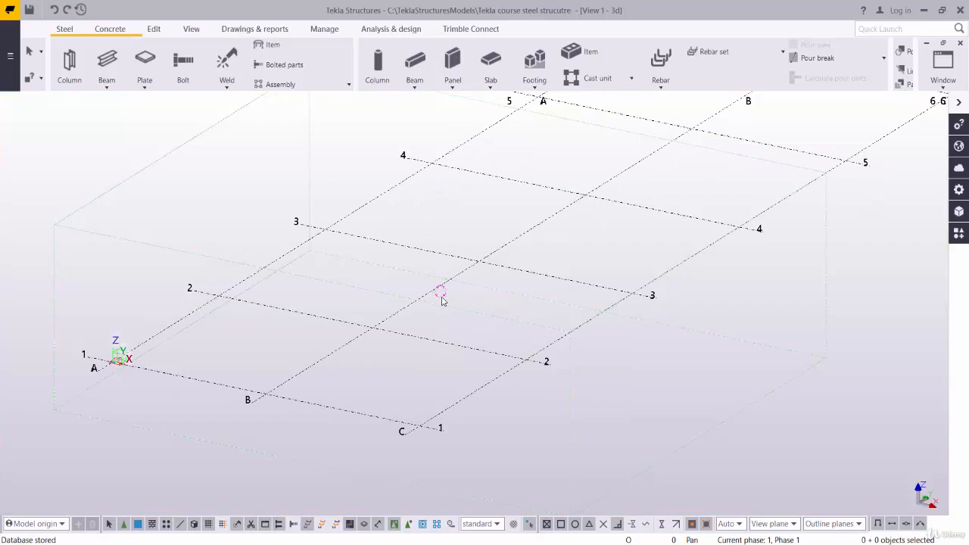
left_click(453, 309)
middle_click_drag(441, 291, 492, 297, "ctrl")
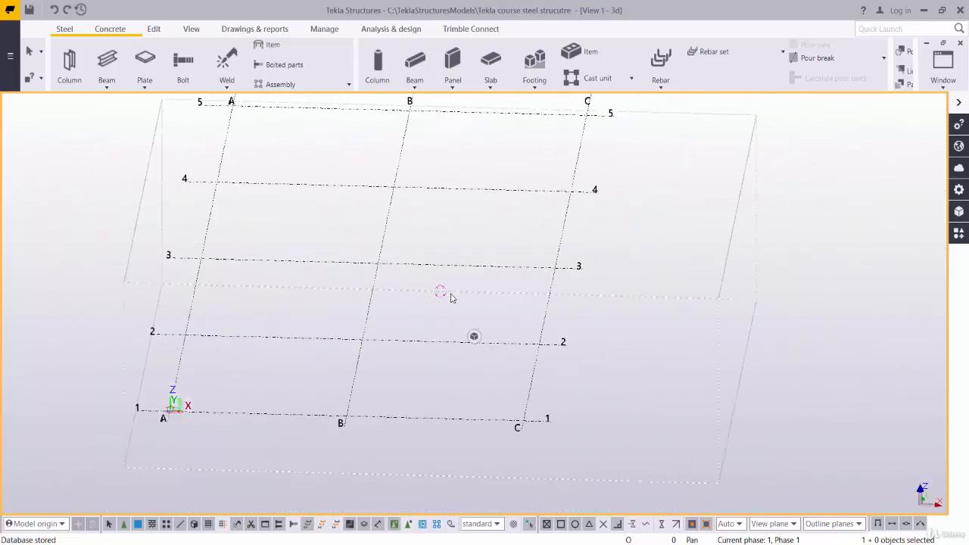
Set the view's rotation point at the intersection of grid lines A and 3 and orbit the grid around it
key("v")
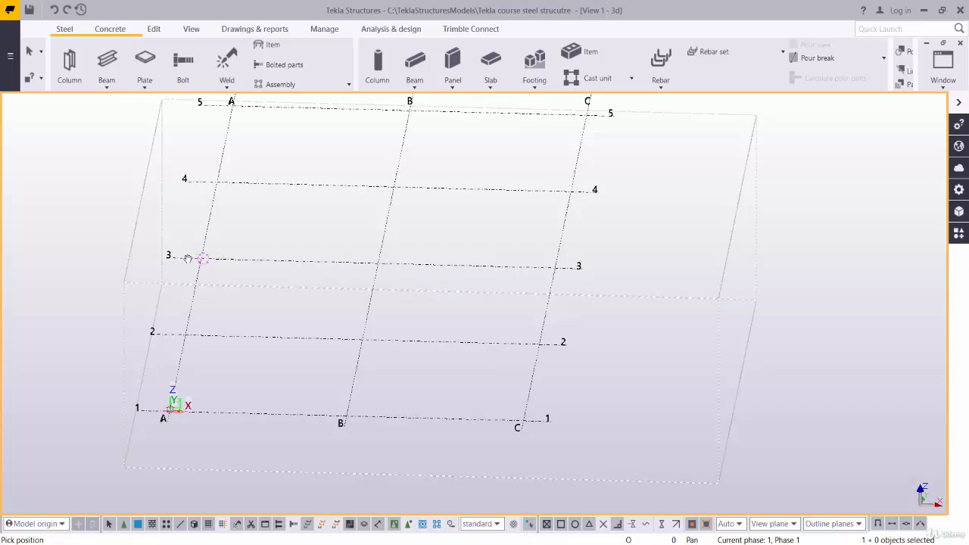
scroll(205, 259, "up", 1)
scroll(206, 260, "down", 1)
middle_click_drag(207, 259, 206, 236, "ctrl")
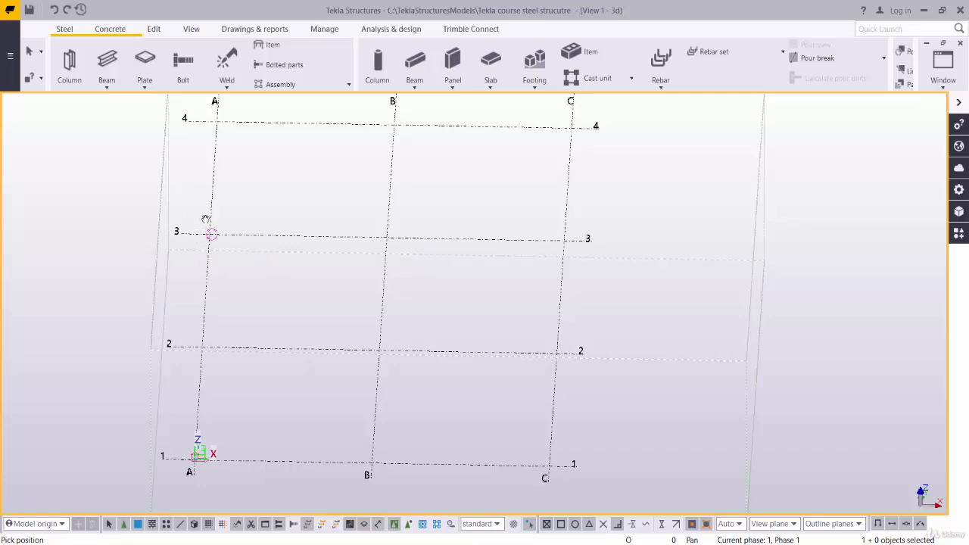
middle_click_drag(205, 219, 260, 281, "ctrl")
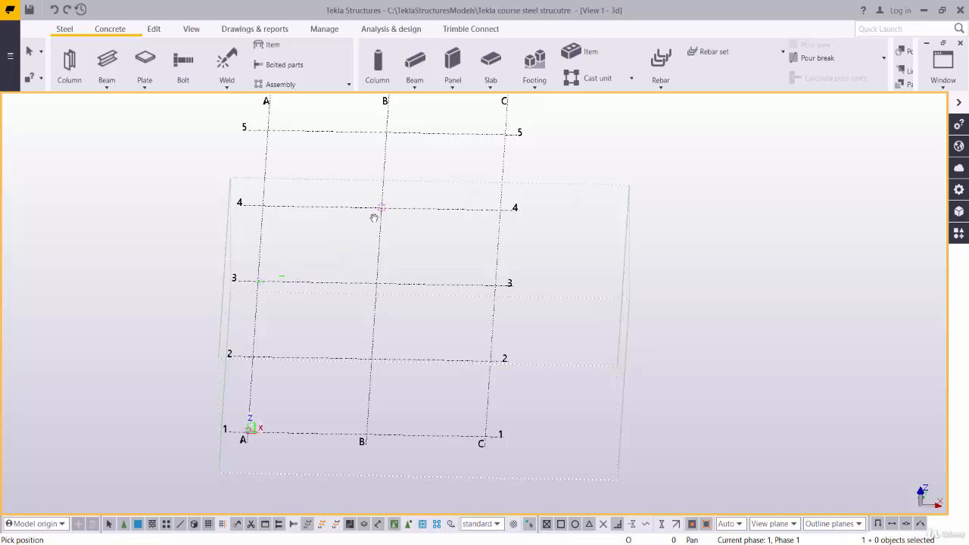
Orbit and zoom the grid around the intersection of lines B and 4, and end the rotation point command
middle_click_drag(374, 217, 386, 204, "ctrl")
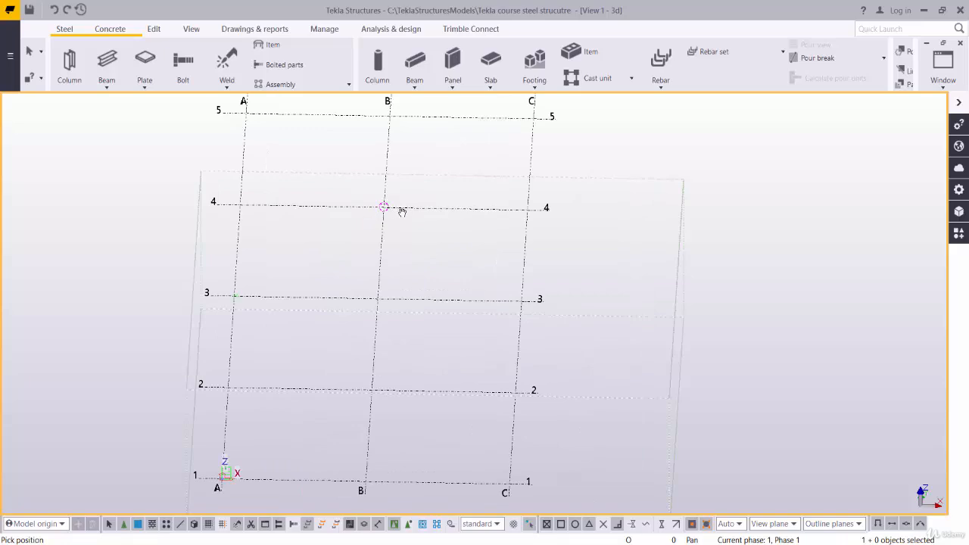
middle_click_drag(401, 227, 311, 189, "ctrl")
scroll(371, 194, "up", 4)
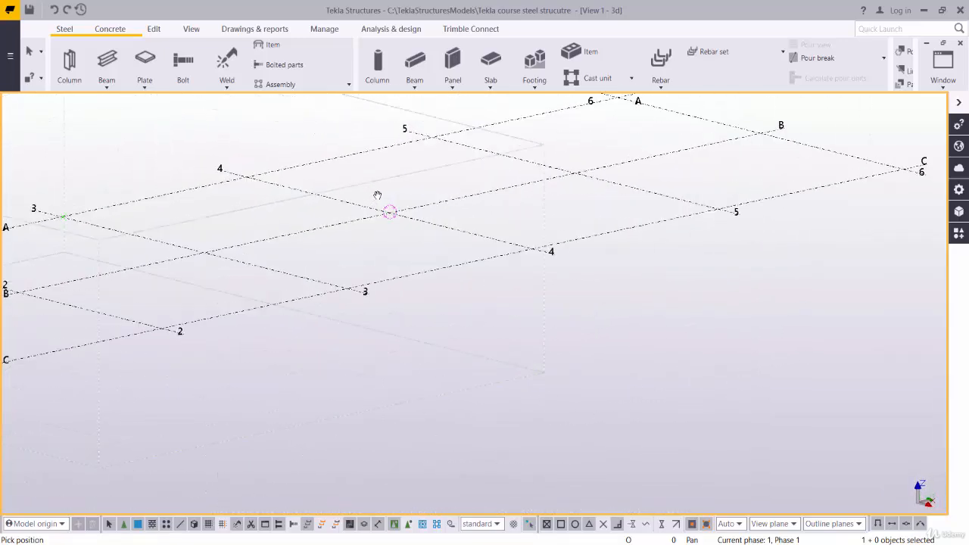
scroll(397, 218, "up", 2)
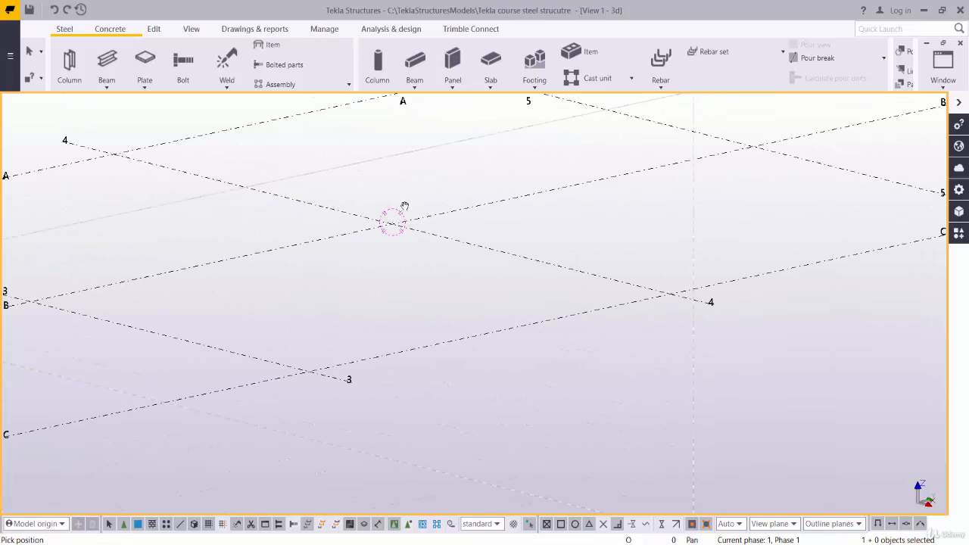
scroll(379, 223, "down", 5)
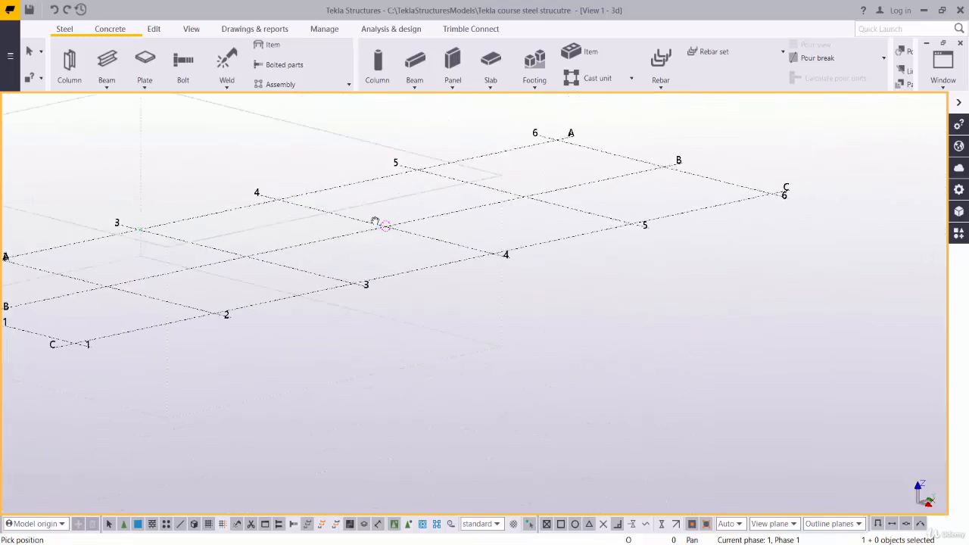
scroll(374, 221, "down", 3)
scroll(390, 235, "up", 2)
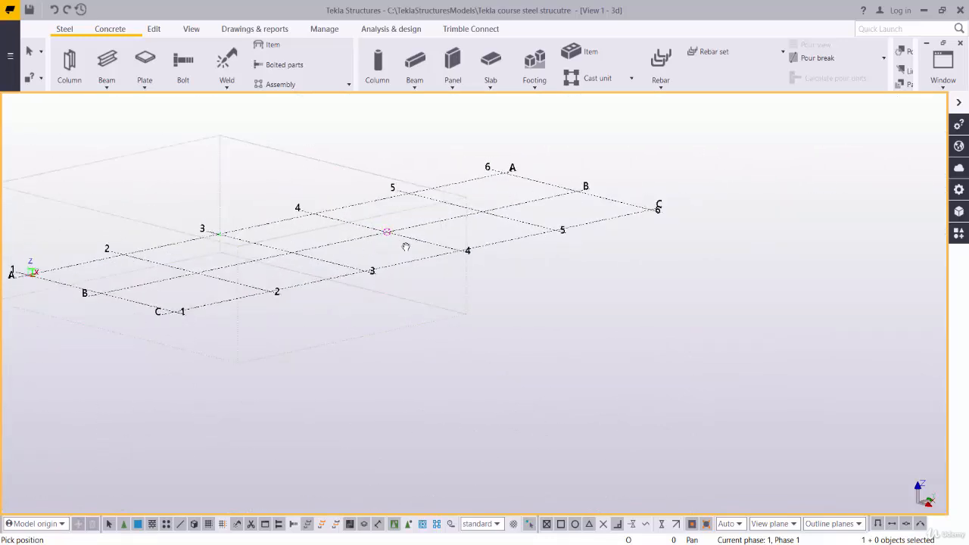
scroll(384, 237, "up", 2)
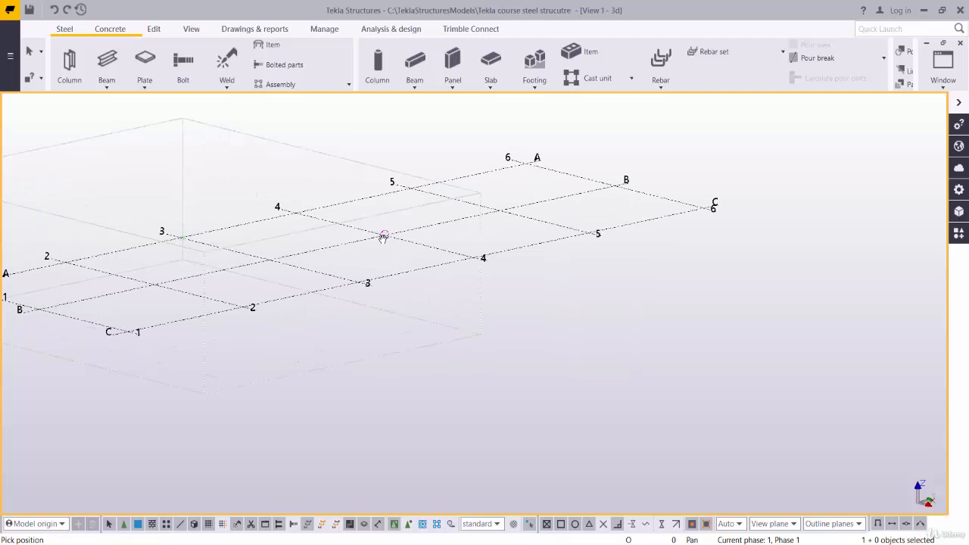
middle_click_drag(380, 249, 495, 331, "ctrl")
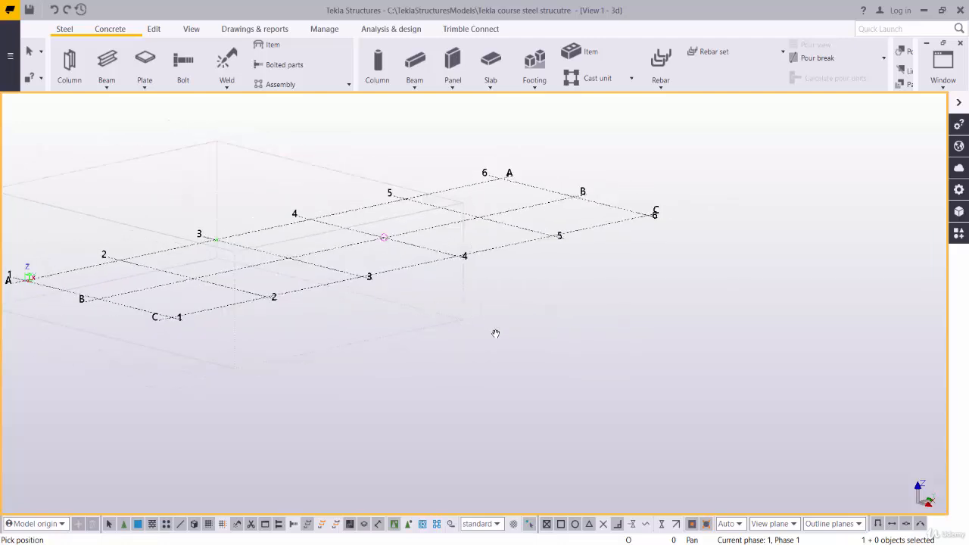
right_click(376, 250)
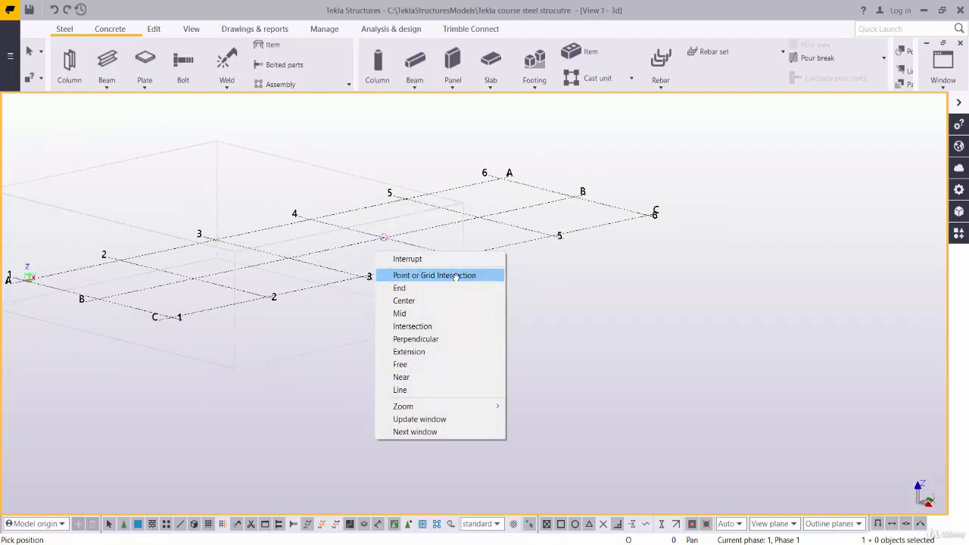
left_click(339, 253)
key("Escape")
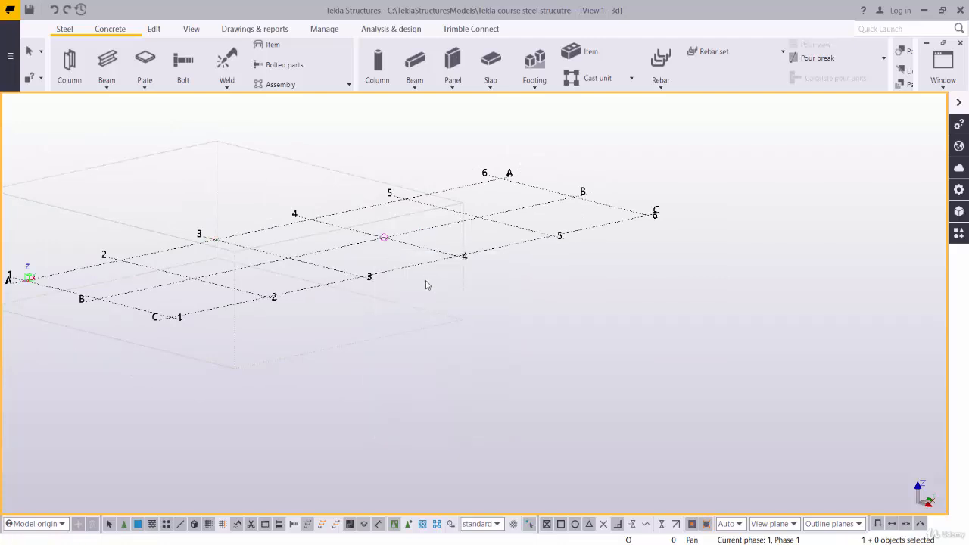
scroll(428, 286, "down", 2)
middle_click_drag(427, 286, 521, 309)
left_click_drag(519, 309, 648, 315)
middle_click_drag(648, 315, 407, 313)
left_click_drag(273, 305, 459, 327)
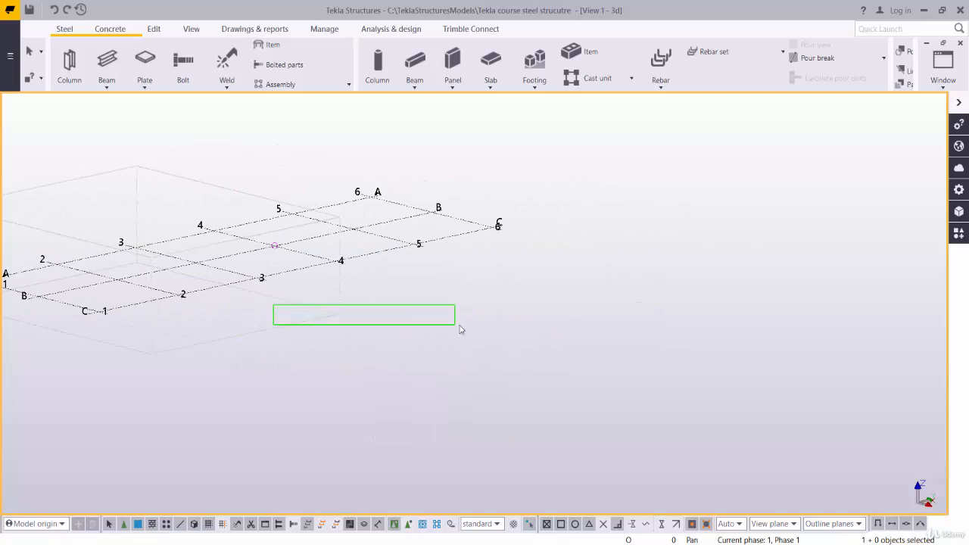
Fit the work area of the 3D view to the entire model so it encloses the whole grid
right_click(212, 339)
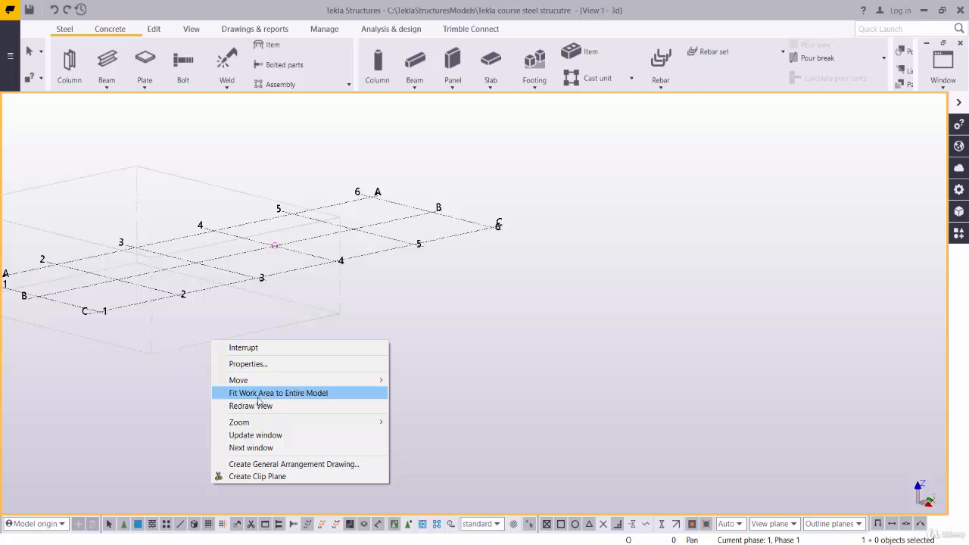
left_click(319, 394)
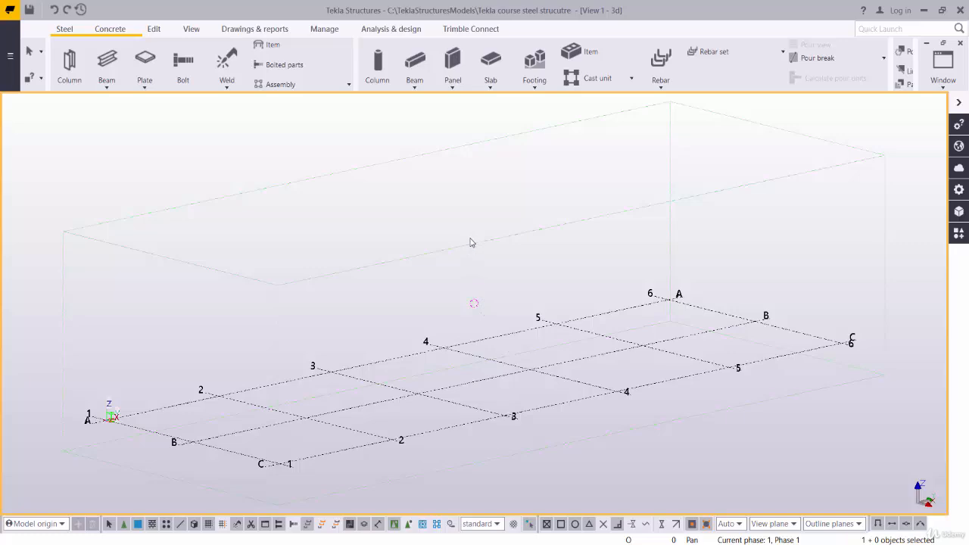
scroll(463, 326, "down", 1)
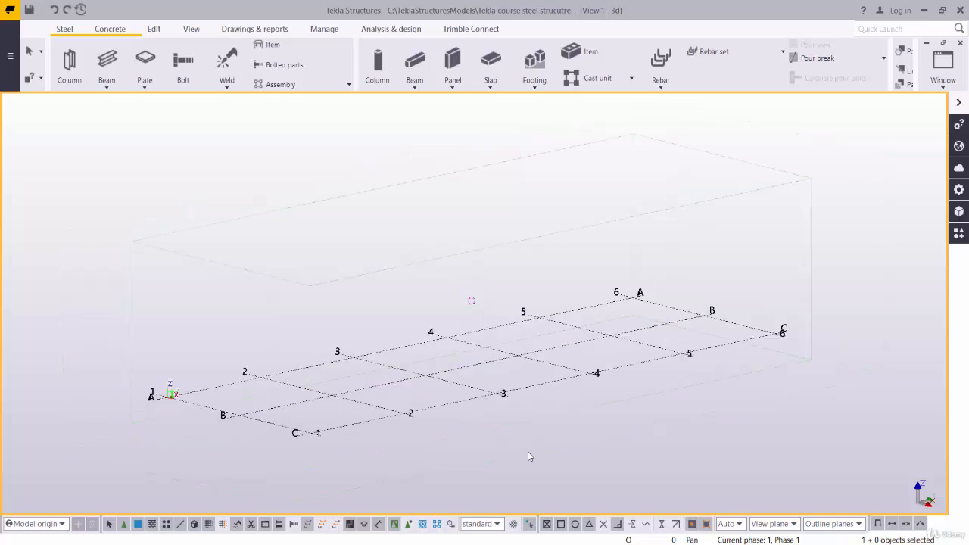
middle_click_drag(588, 462, 457, 475)
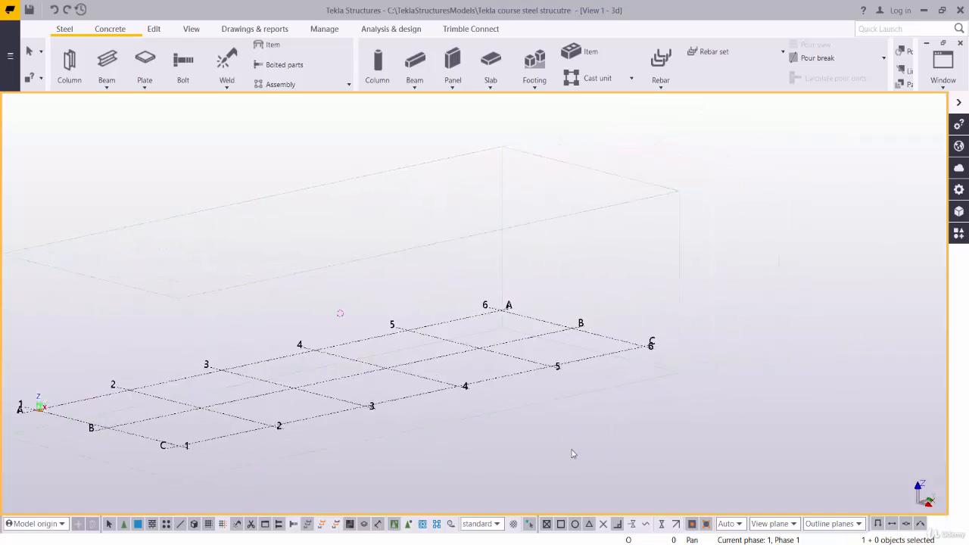
Reopen the grid's properties, set its Y coordinates to 0.00 15*5.00 and apply the modification
scroll(352, 401, "up", 1)
double_click(346, 416)
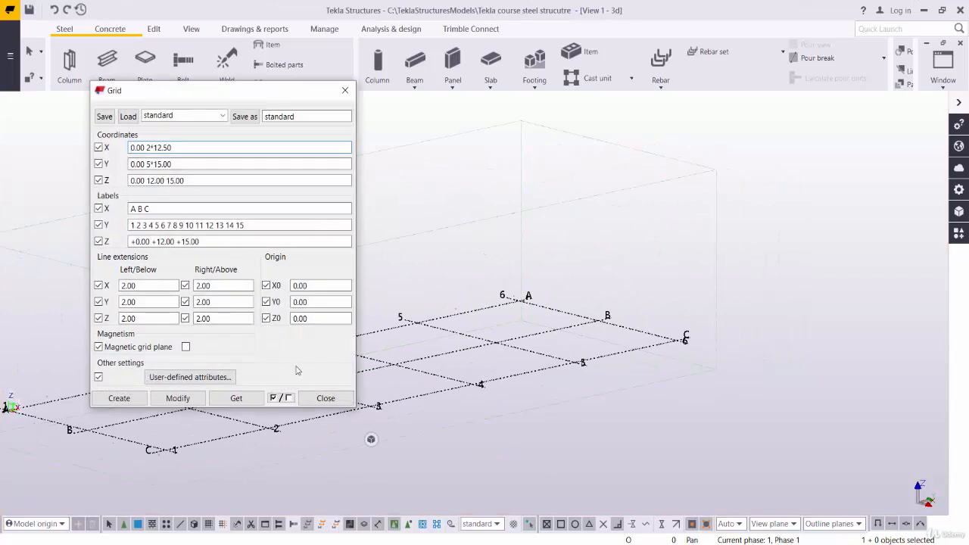
left_click(149, 164)
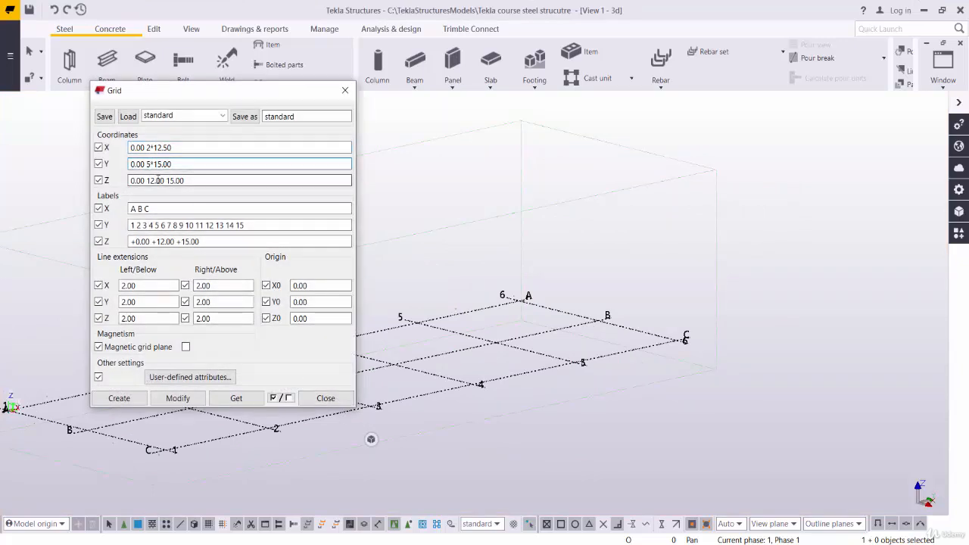
key("BackSpace")
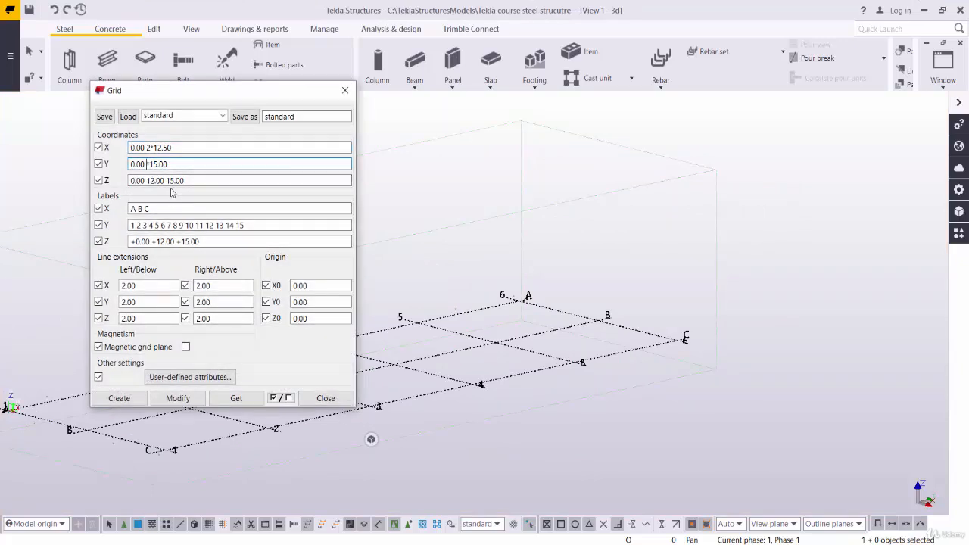
type("15")
left_click(182, 164)
key("BackSpace")
key("BackSpace")
key("BackSpace")
key("BackSpace")
type(".00")
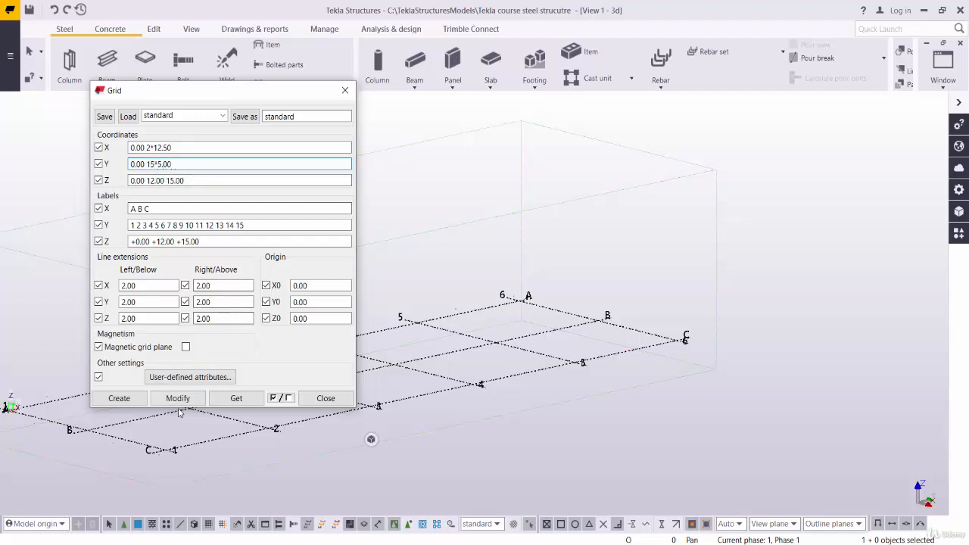
left_click(182, 405)
left_click(434, 307)
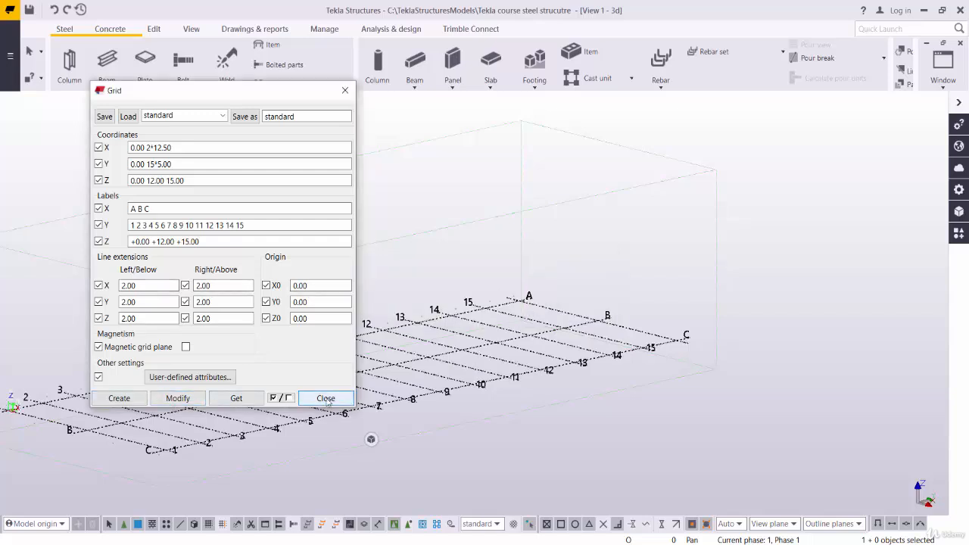
Close the grid dialog and review the full grid along its length in the 3D view
left_click(153, 164)
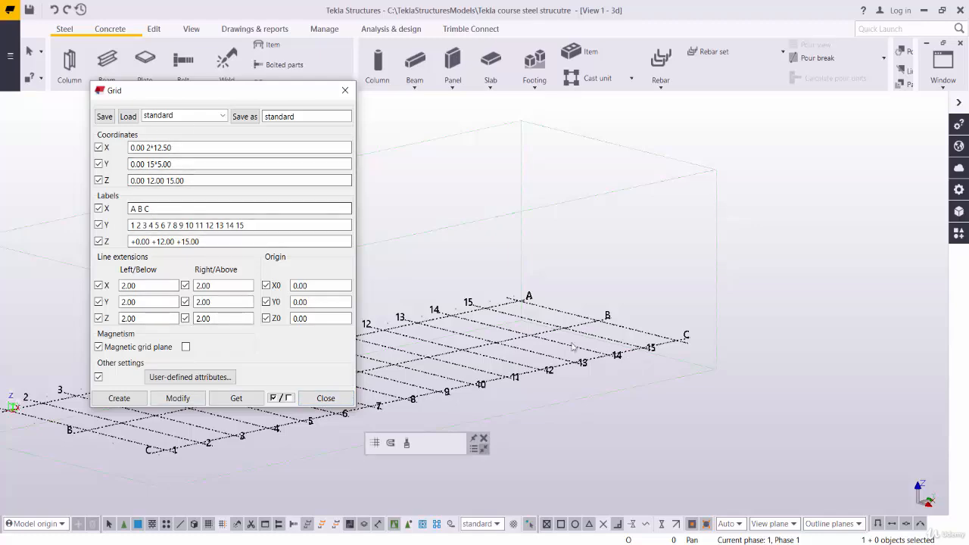
scroll(542, 352, "down", 1)
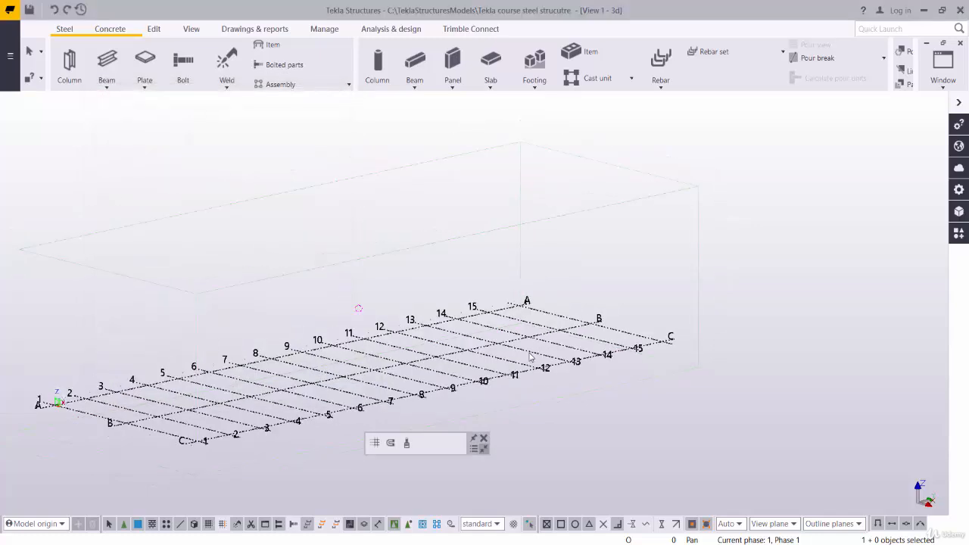
middle_click_drag(541, 352, 639, 304)
middle_click_drag(626, 400, 613, 339)
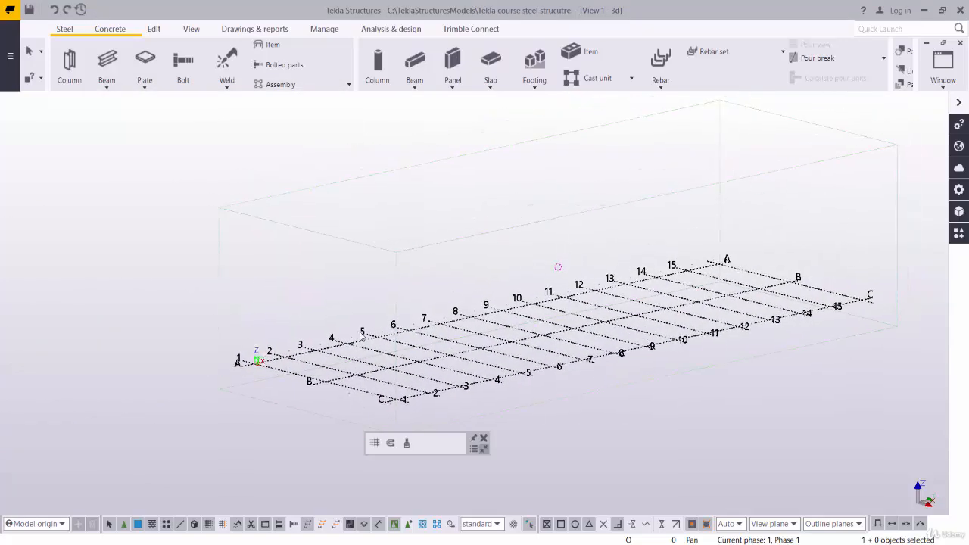